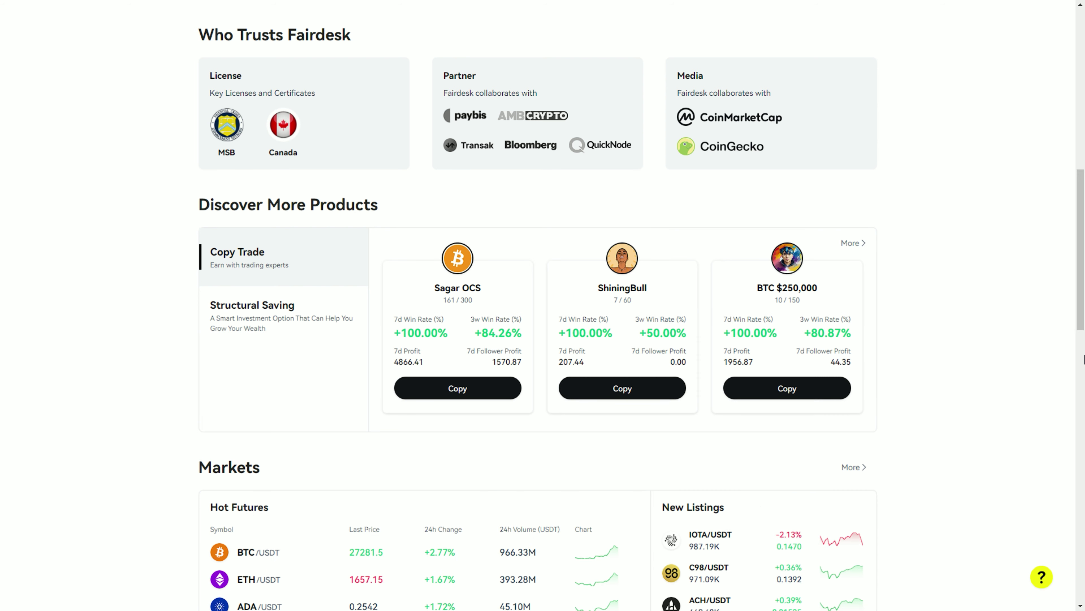
pyautogui.scroll(12, 1084, 359)
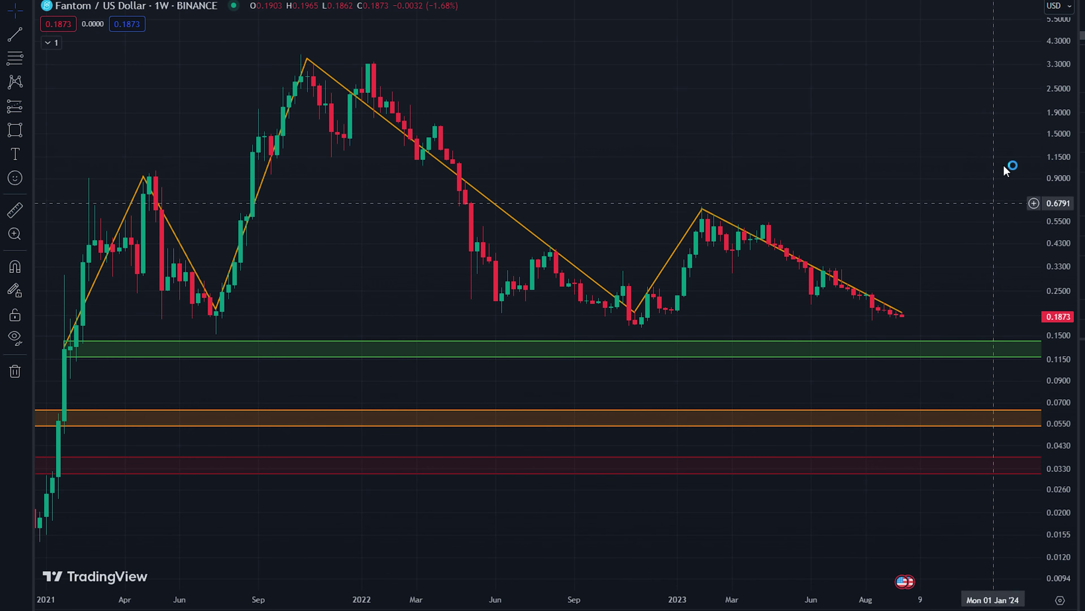
# Step: Examine the weekly Fantom / US Dollar price swings along the orange zigzag line, from the 2019 candles to the latest 2023 candle
pyautogui.scroll(-5, 606, 213)
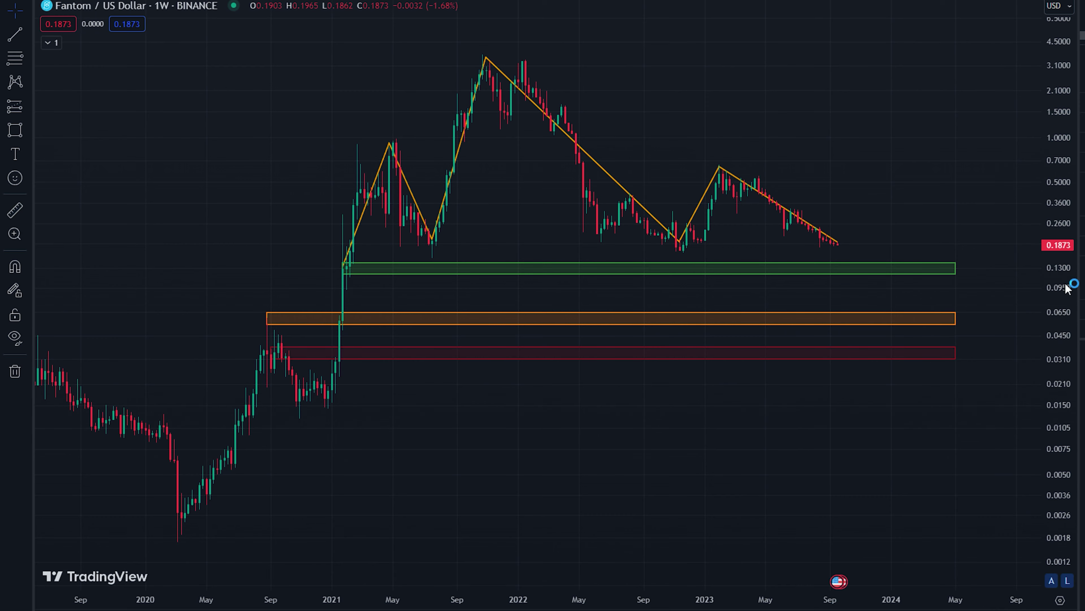
pyautogui.scroll(-2, 710, 452)
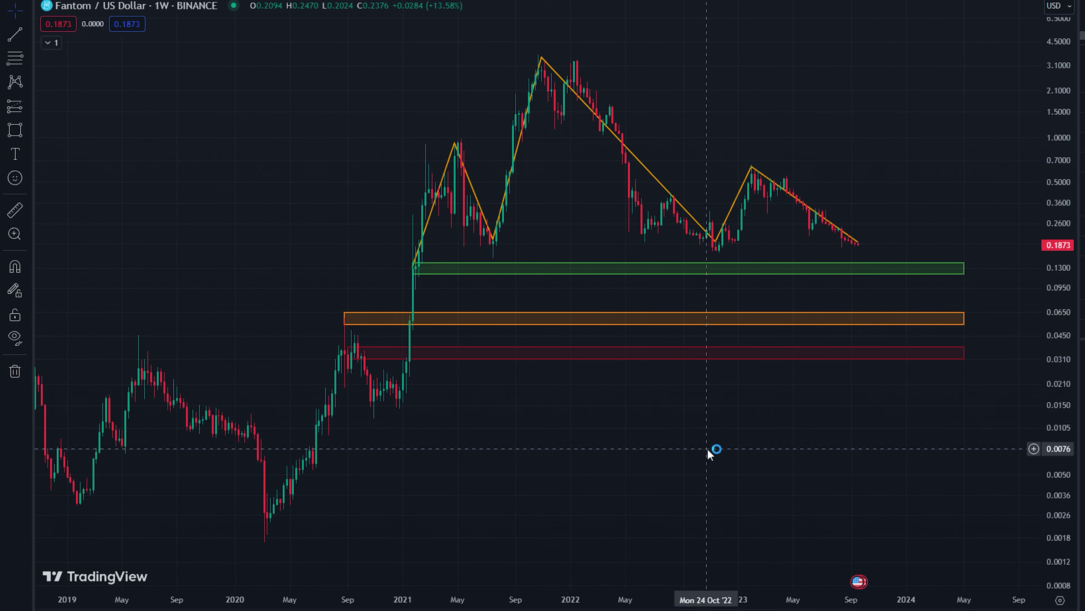
pyautogui.hscroll(3, 709, 452)
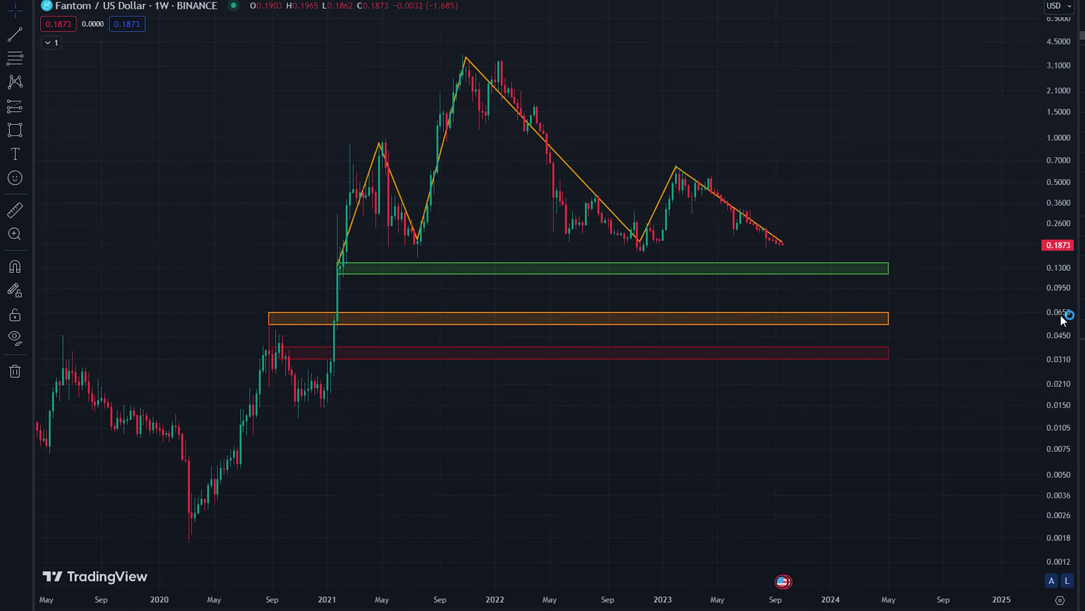
pyautogui.hscroll(3, 908, 344)
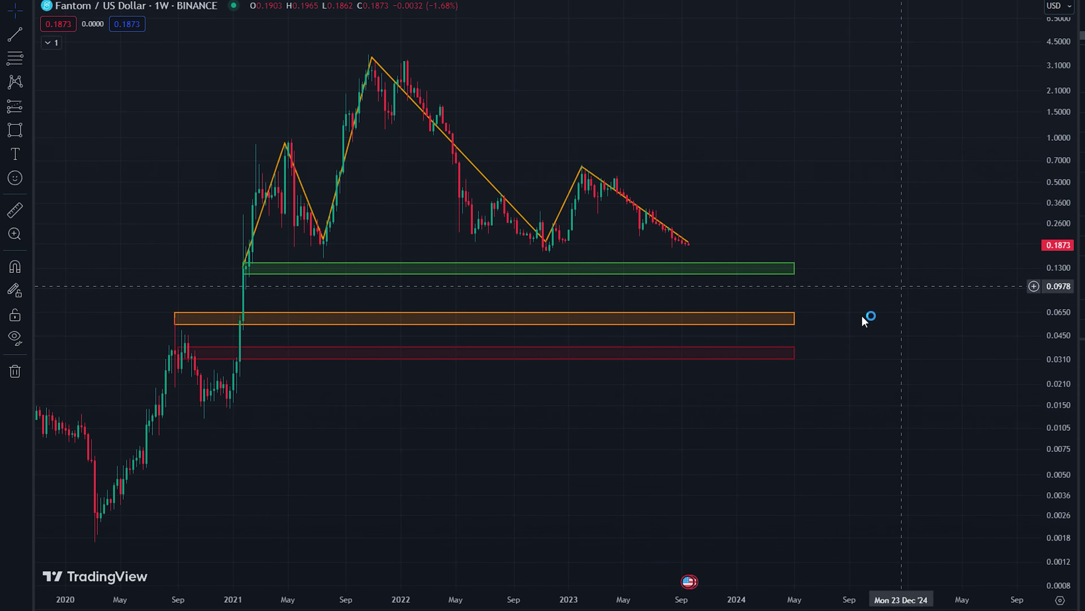
pyautogui.hscroll(-2, 802, 169)
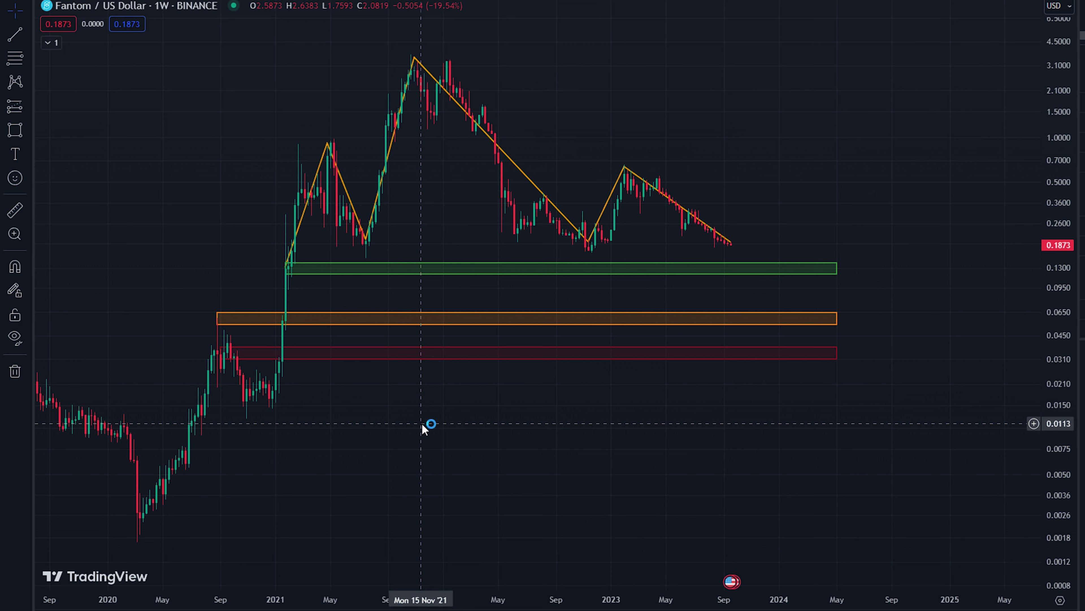
pyautogui.moveTo(582, 177); pyautogui.dragTo(627, 163)
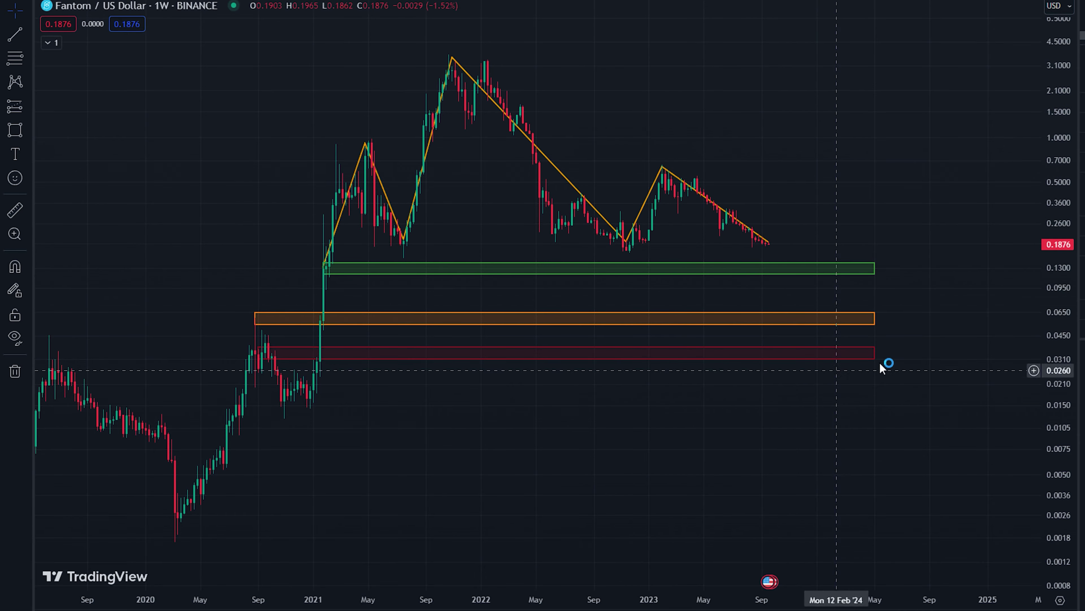
pyautogui.hscroll(5, 717, 167)
pyautogui.scroll(2, 726, 162)
pyautogui.hscroll(8, 564, 295)
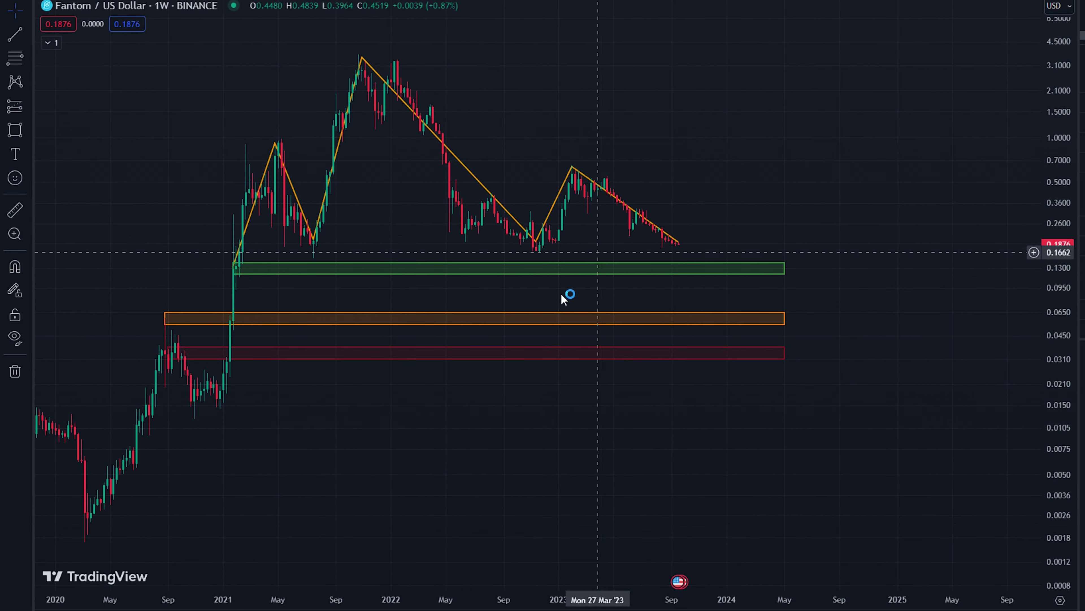
pyautogui.moveTo(446, 303); pyautogui.dragTo(627, 119)
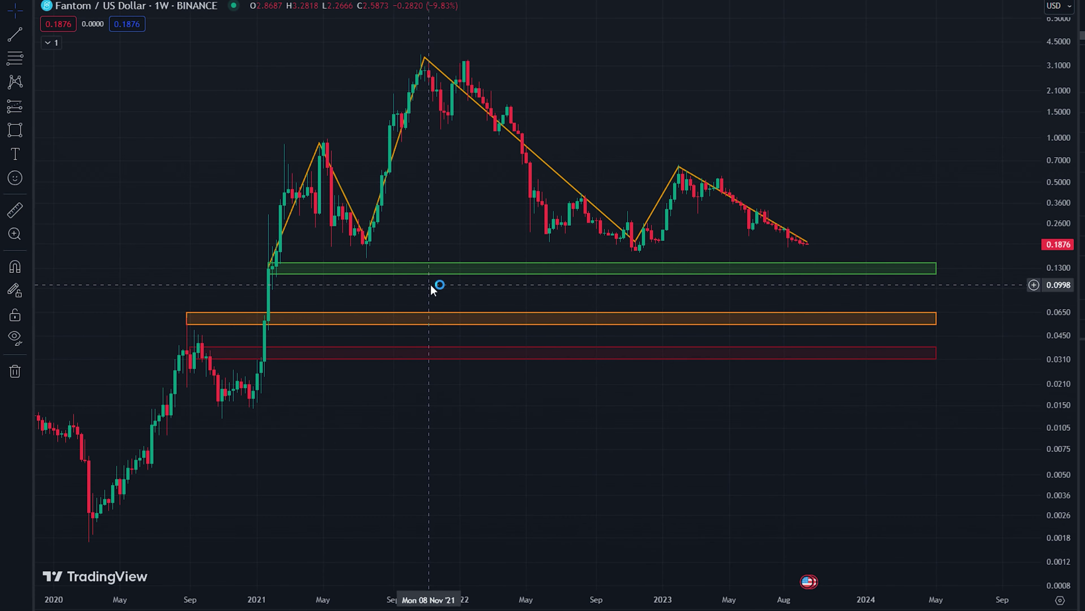
pyautogui.moveTo(735, 223); pyautogui.dragTo(817, 199)
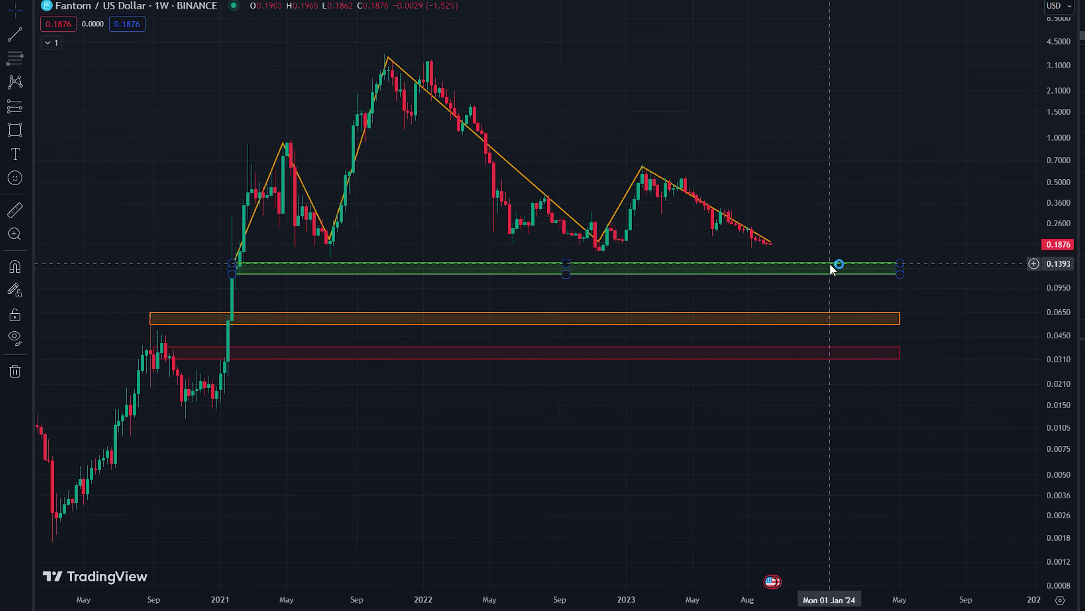
# Step: Inspect the green, orange and red price zones on the weekly Fantom / US Dollar chart, including the 2020 candles where the lower two start
pyautogui.click(803, 256)
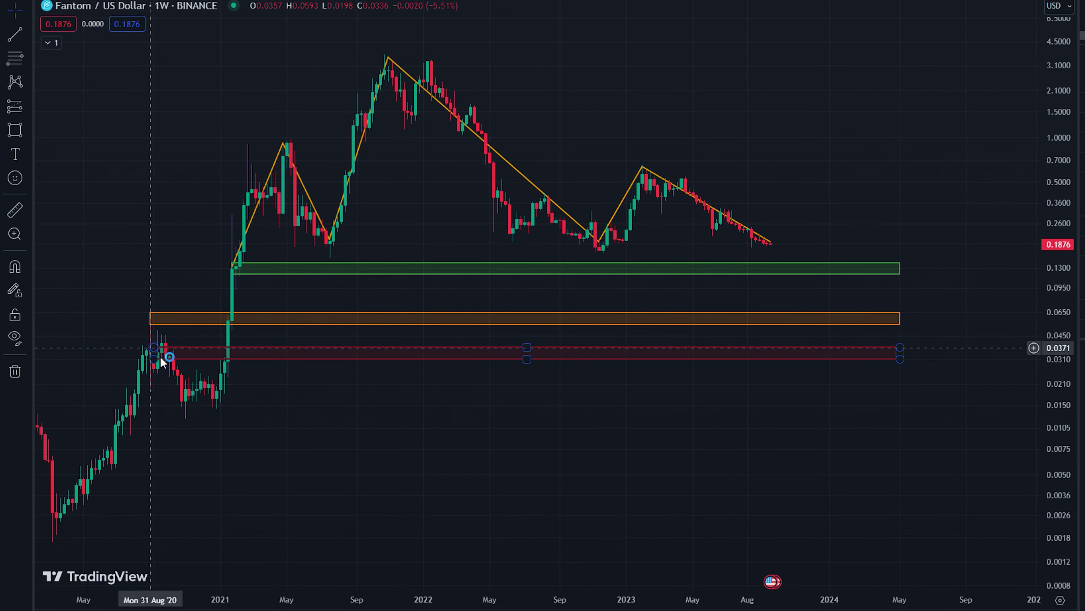
pyautogui.click(152, 311)
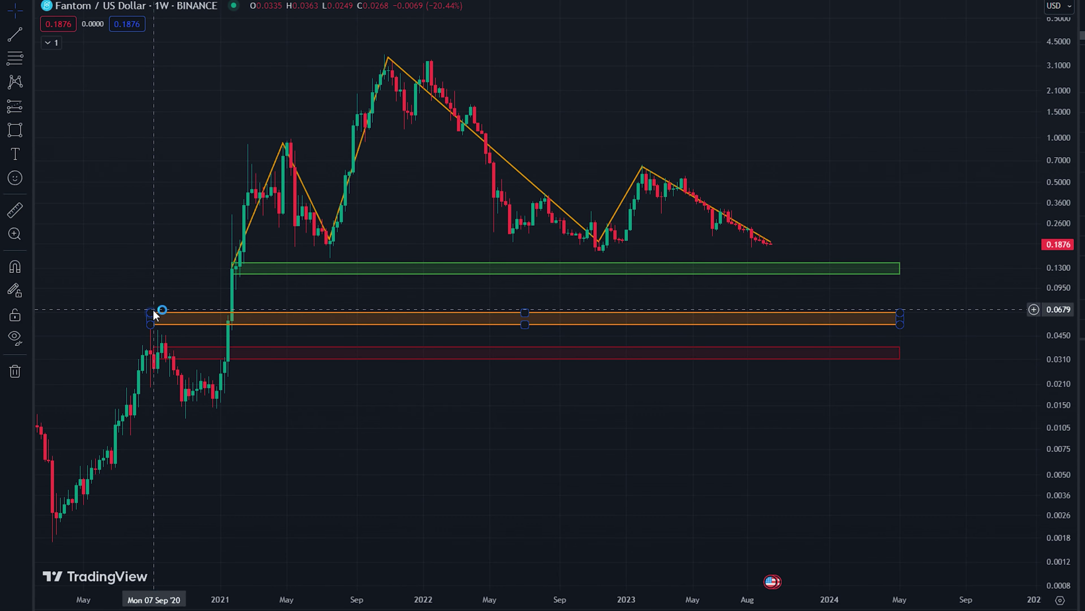
pyautogui.click(161, 337)
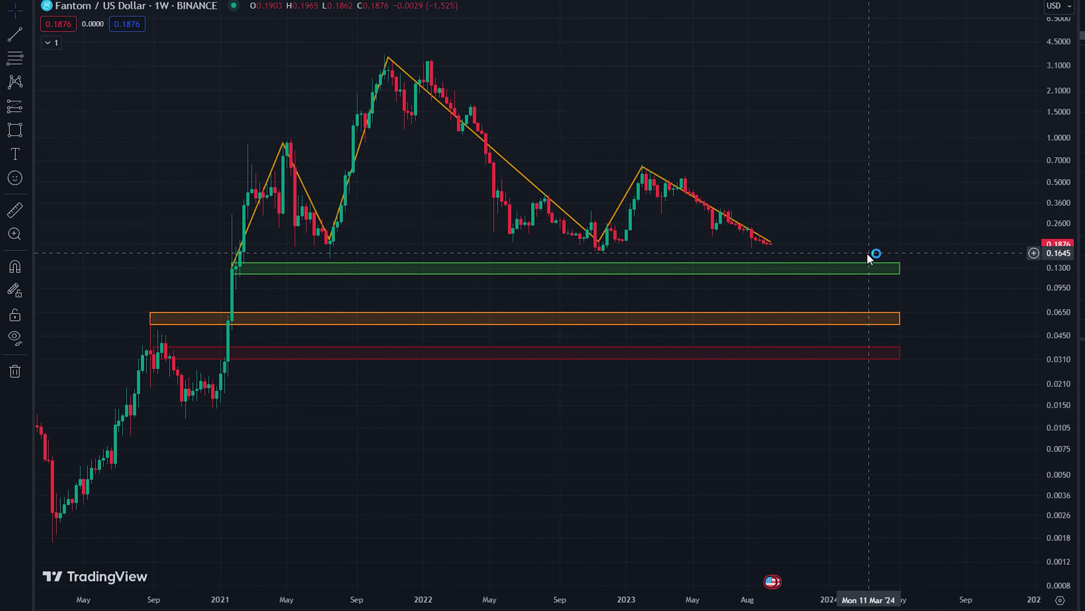
pyautogui.moveTo(861, 265); pyautogui.dragTo(768, 257)
pyautogui.moveTo(685, 245); pyautogui.dragTo(758, 235)
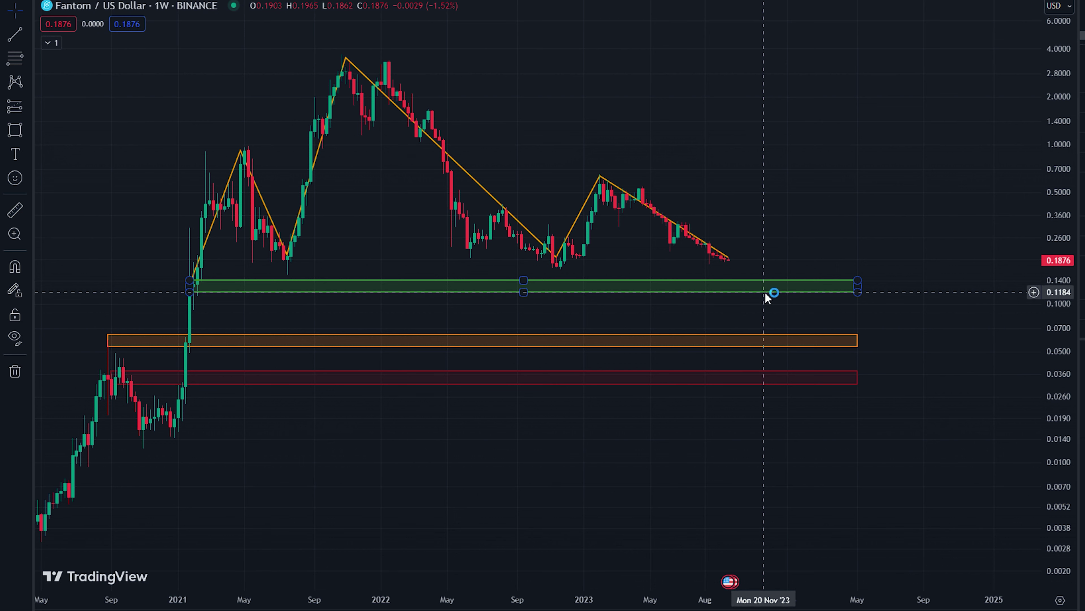
pyautogui.click(759, 307)
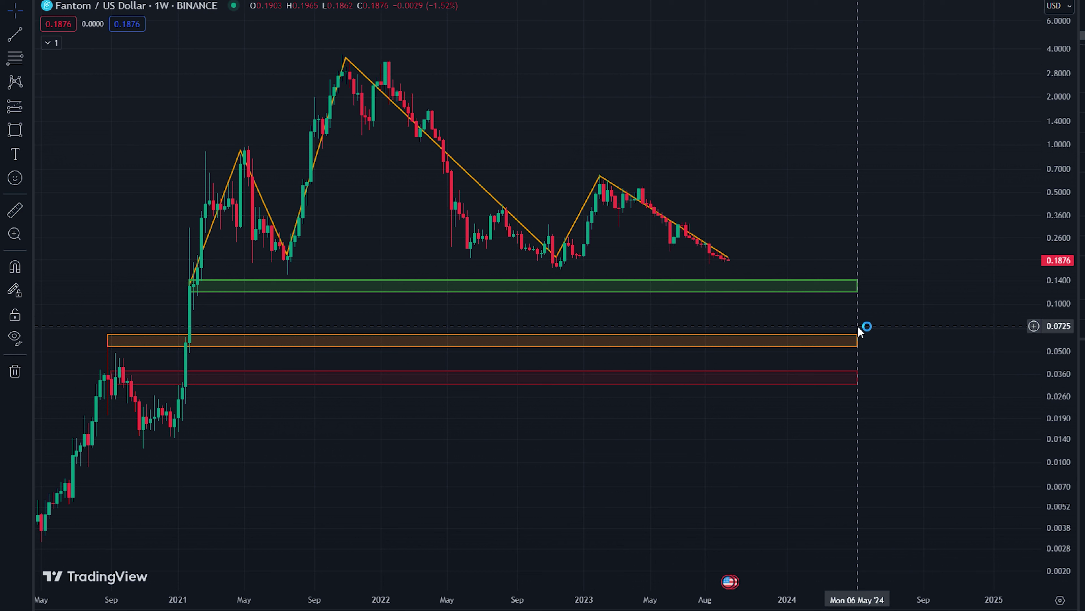
pyautogui.click(783, 291)
pyautogui.click(731, 265)
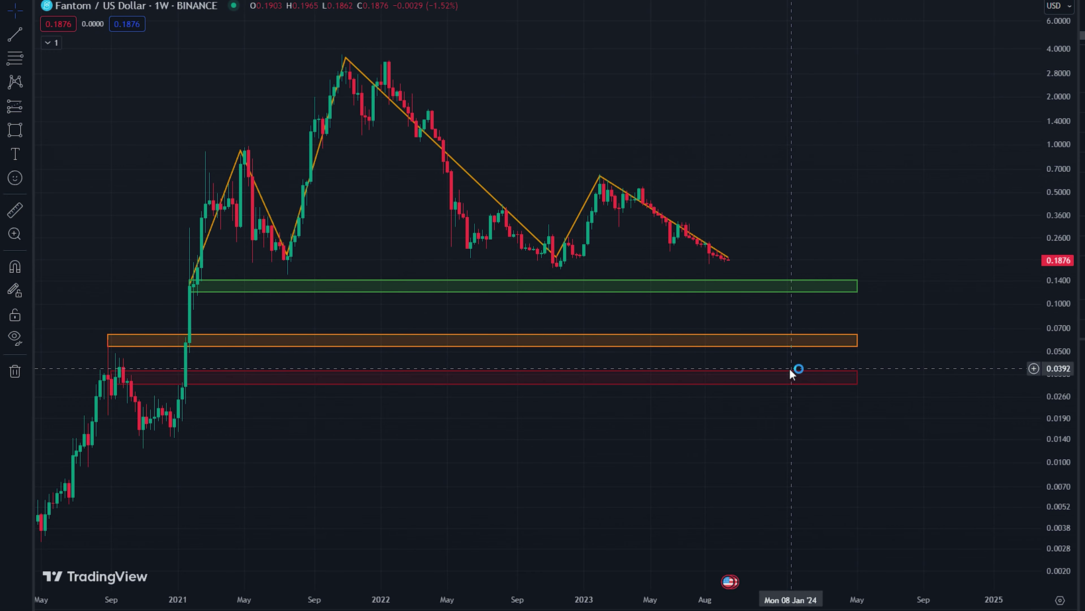
# Step: Review the entire weekly Fantom / US Dollar history from 2018 to 2023, comparing the 2021 peak with the current price and lower zones
pyautogui.hscroll(-3, 596, 441)
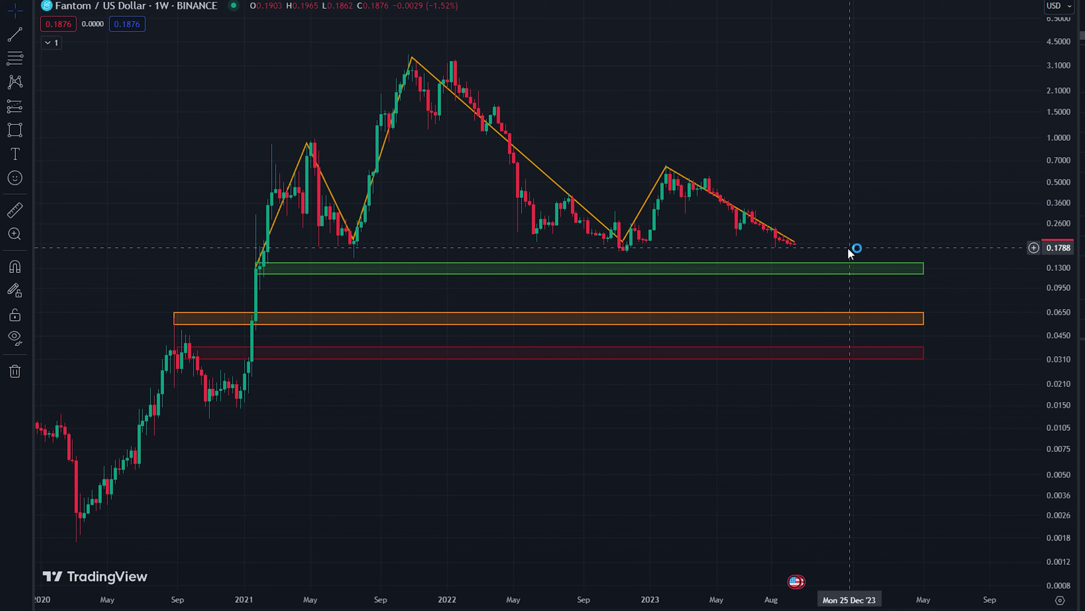
pyautogui.scroll(-5, 480, 477)
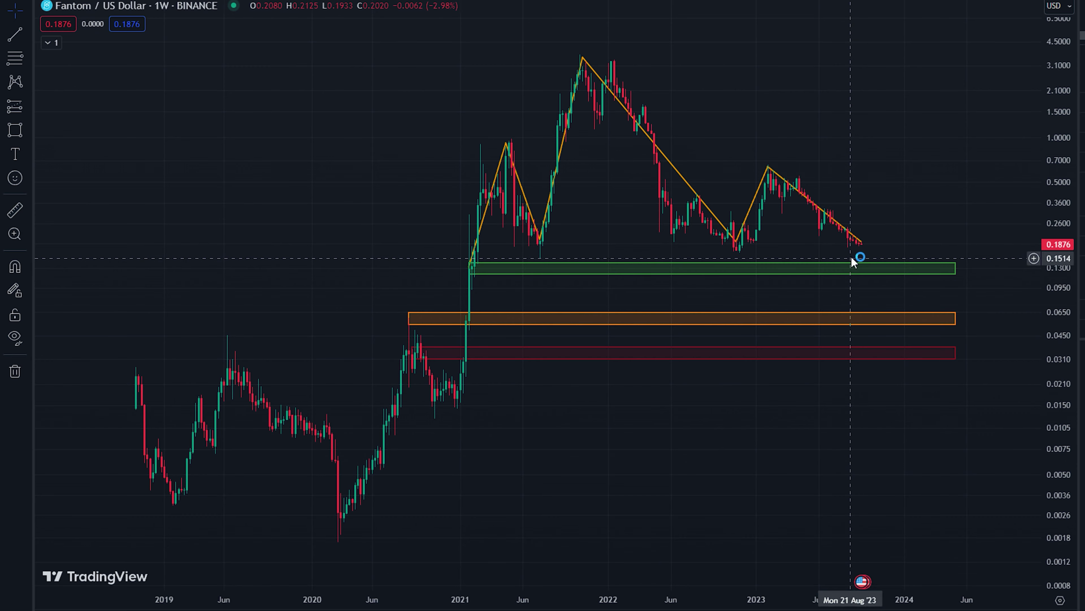
pyautogui.moveTo(876, 265)
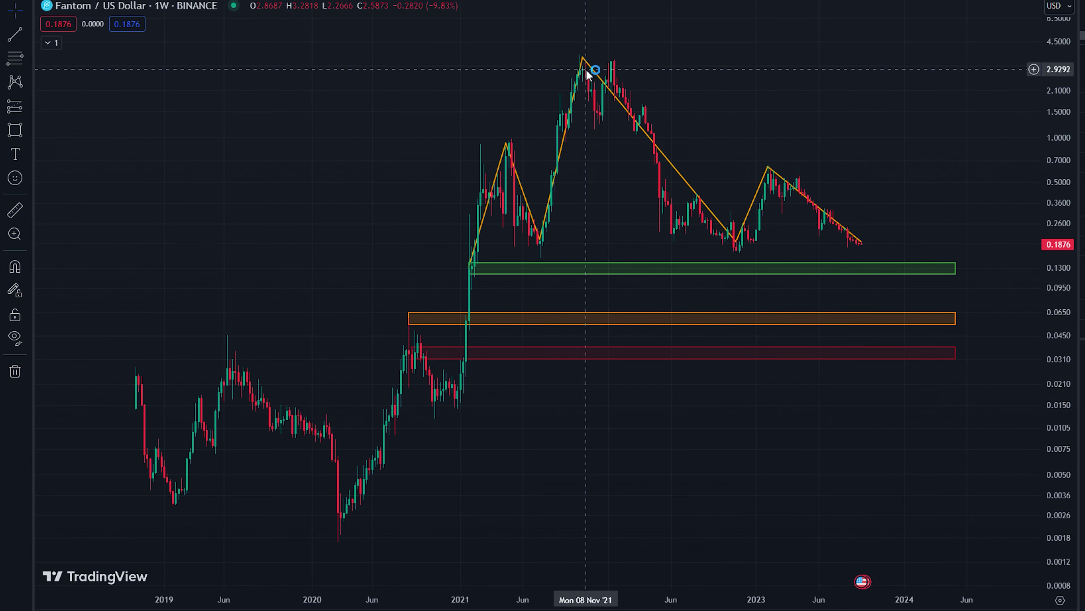
pyautogui.moveTo(603, 85)
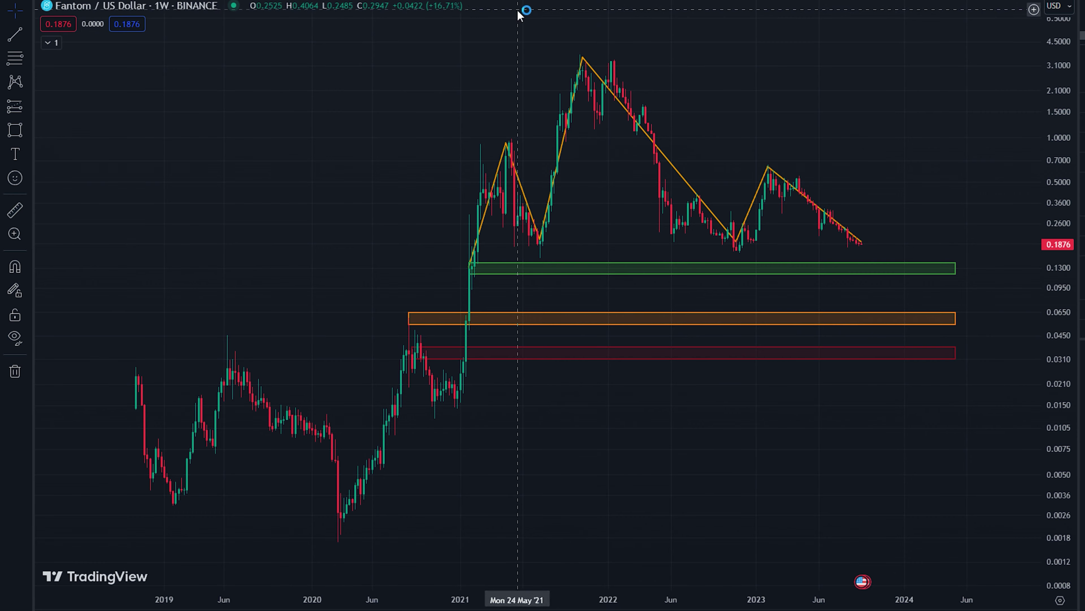
pyautogui.moveTo(849, 351)
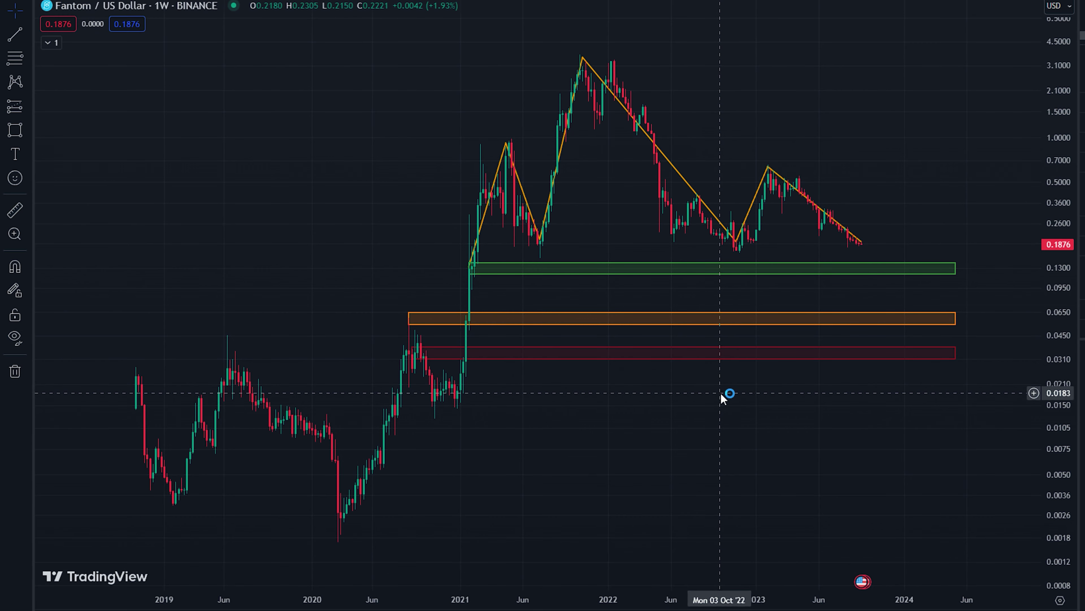
# Step: Switch to the daily Fantom / Bitcoin chart and examine the 2018 to 2021 price action around the rising red trendline
pyautogui.hotkey('ctrl', 'Tab')
pyautogui.scroll(5, 717, 388)
pyautogui.hscroll(-10, 310, 438)
pyautogui.scroll(5, 594, 412)
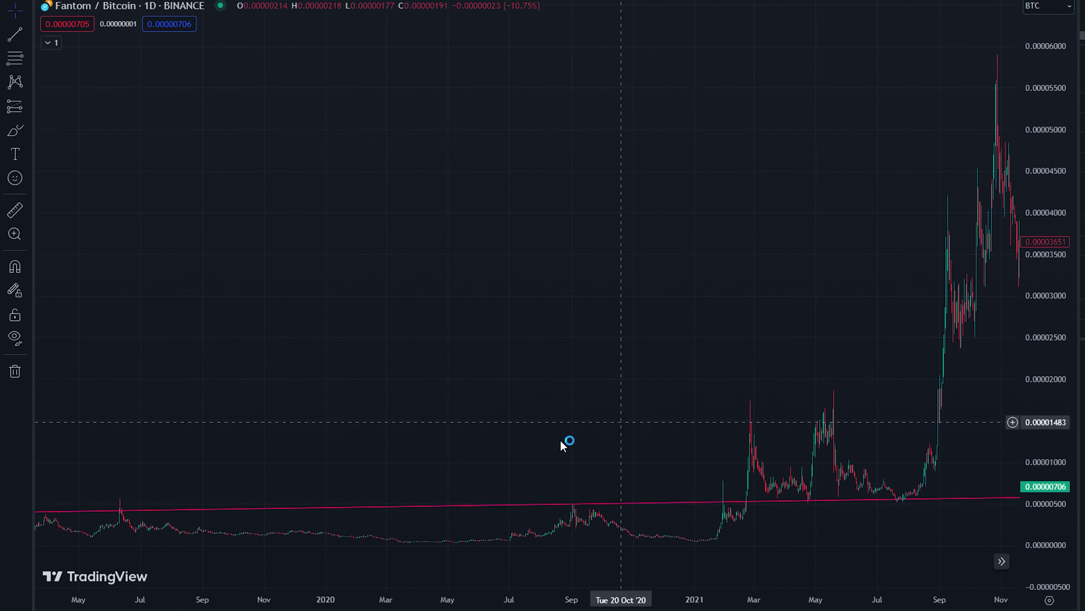
pyautogui.hscroll(3, 484, 364)
pyautogui.scroll(-1, 504, 365)
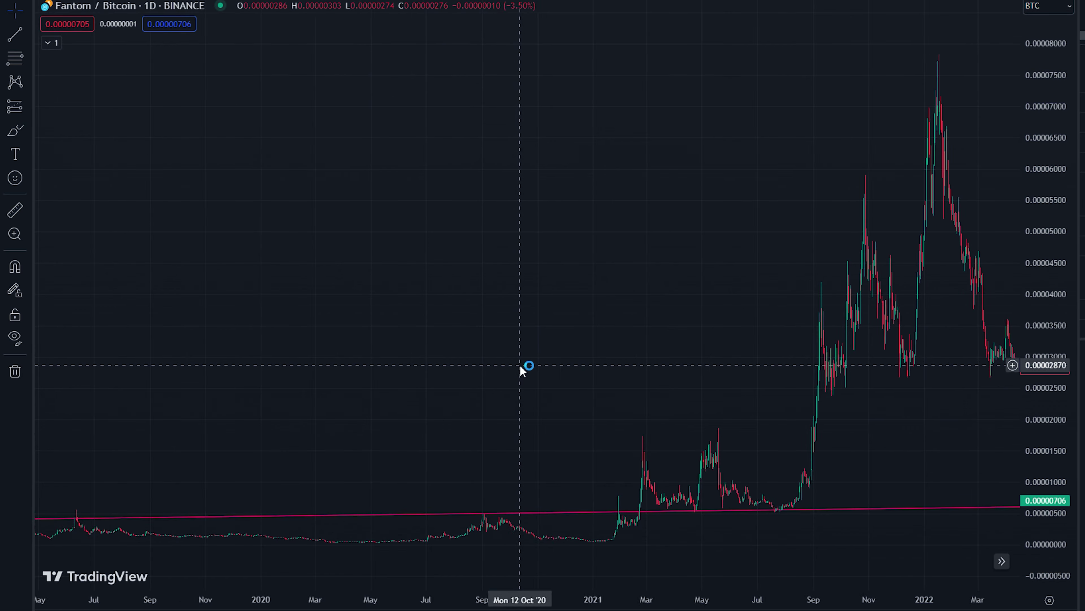
pyautogui.scroll(-2, 519, 364)
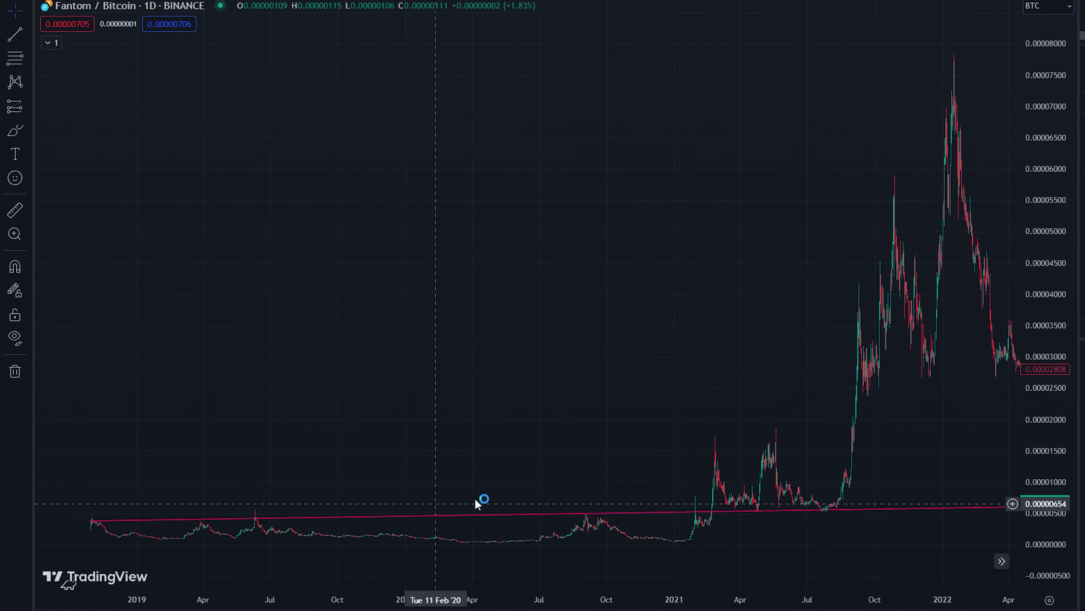
pyautogui.hscroll(-3, 218, 482)
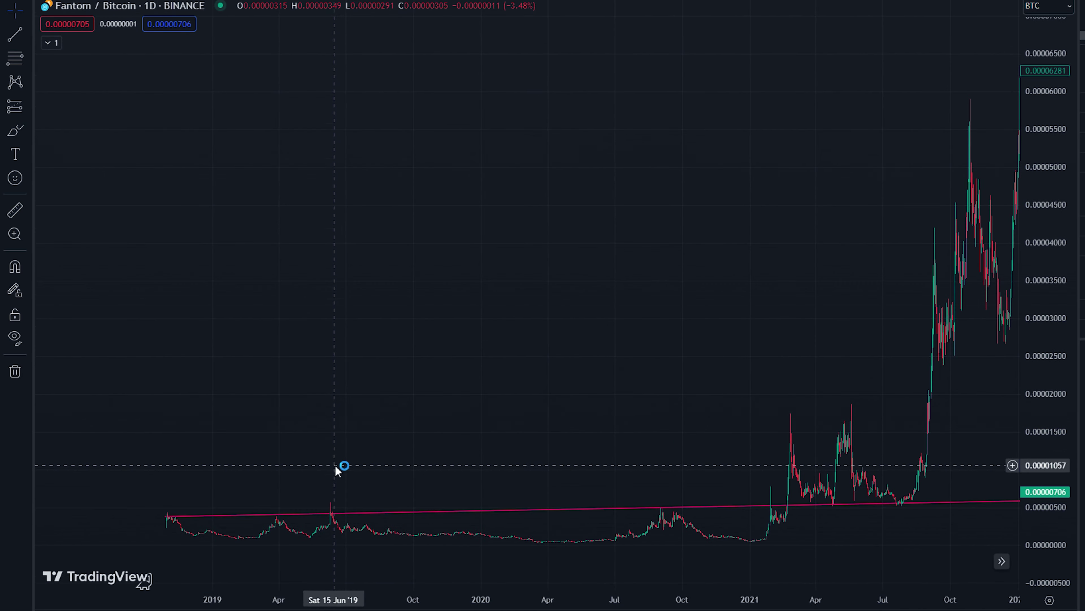
pyautogui.hscroll(2, 353, 487)
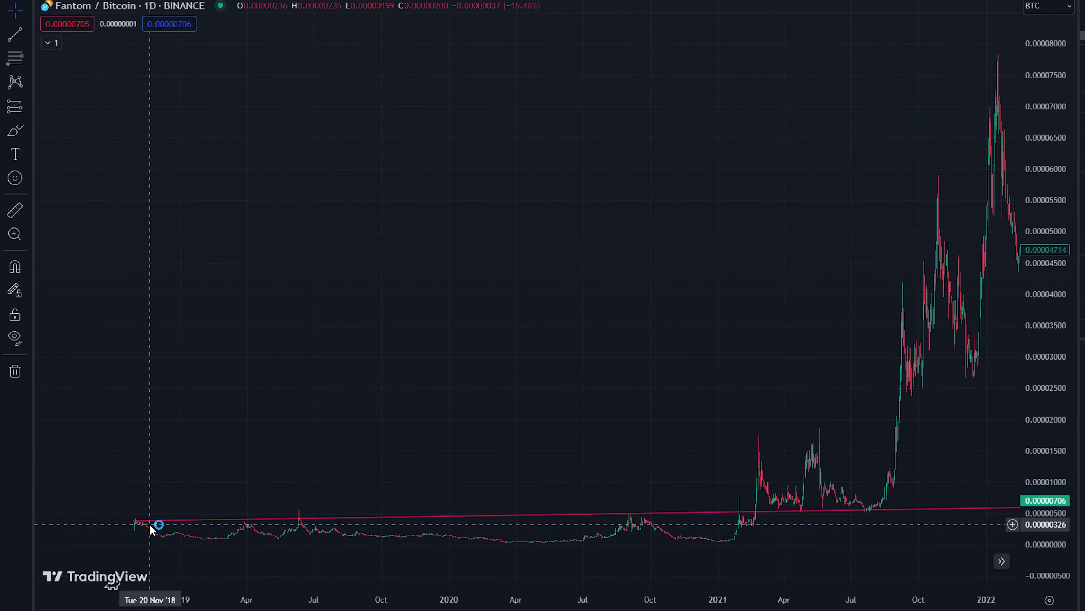
# Step: Follow the red trendline on the Fantom / Bitcoin chart to the latest 2023 candles, then back to the early 2021 breakout area
pyautogui.moveTo(743, 465); pyautogui.dragTo(262, 477)
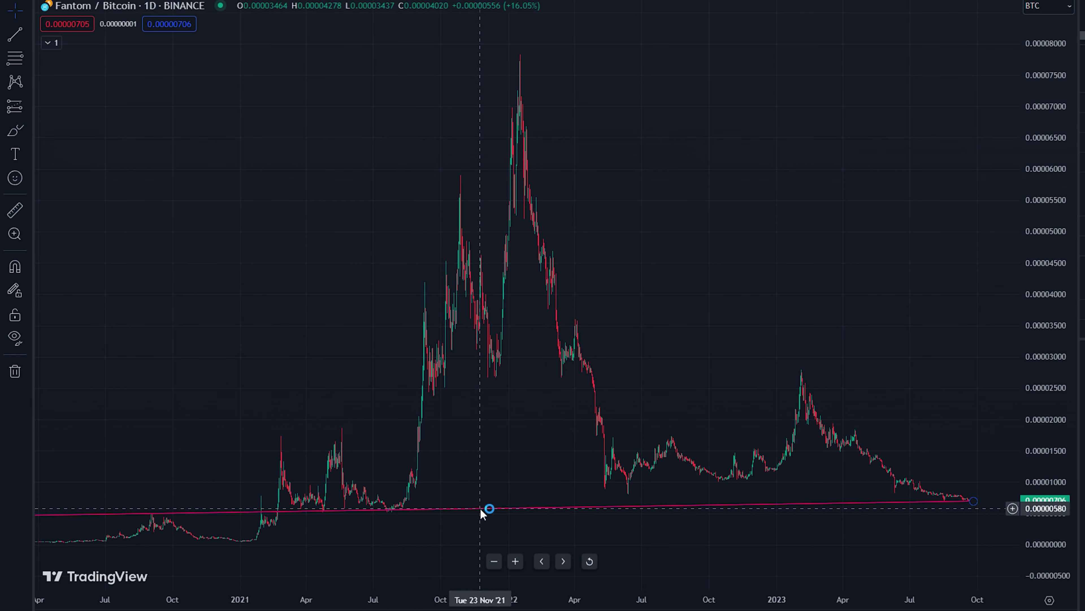
pyautogui.moveTo(480, 508); pyautogui.dragTo(583, 317)
pyautogui.moveTo(615, 442); pyautogui.dragTo(669, 434)
pyautogui.scroll(-3, 669, 434)
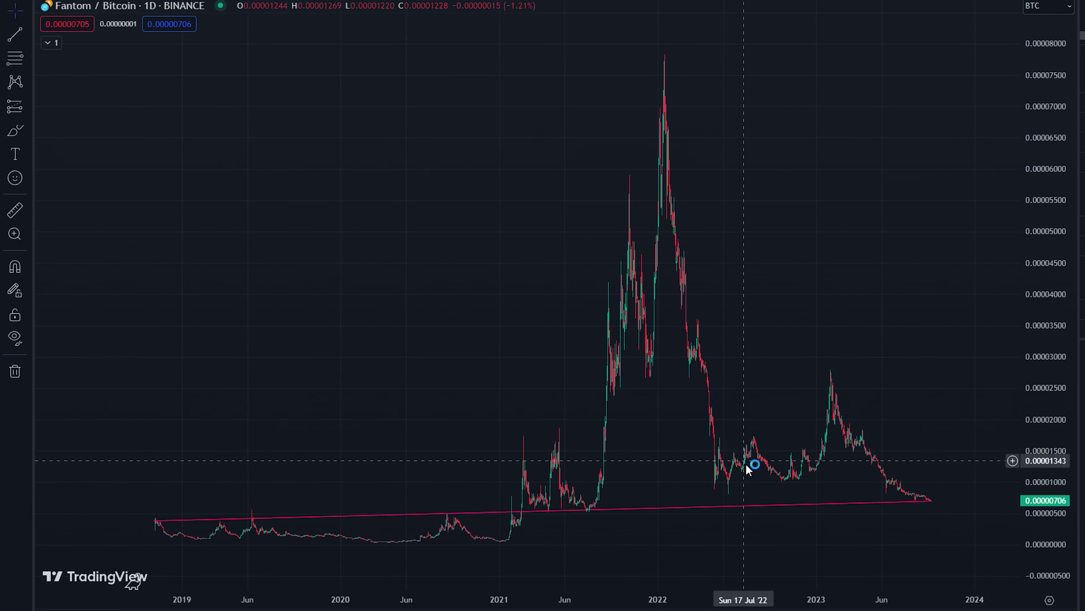
pyautogui.scroll(3, 761, 454)
pyautogui.hscroll(-2, 742, 357)
pyautogui.scroll(3, 369, 427)
pyautogui.hscroll(-10, 446, 528)
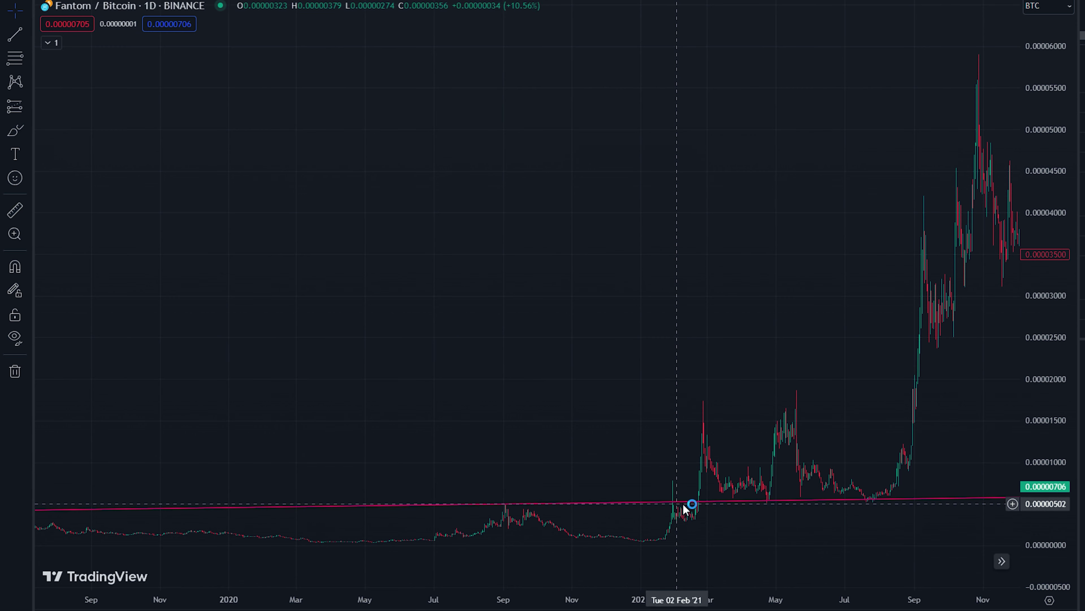
# Step: Compare the September 2023 price at the red trendline with the line's earlier touches from 2018 to 2021 on the Fantom / Bitcoin chart
pyautogui.moveTo(848, 530); pyautogui.dragTo(699, 506)
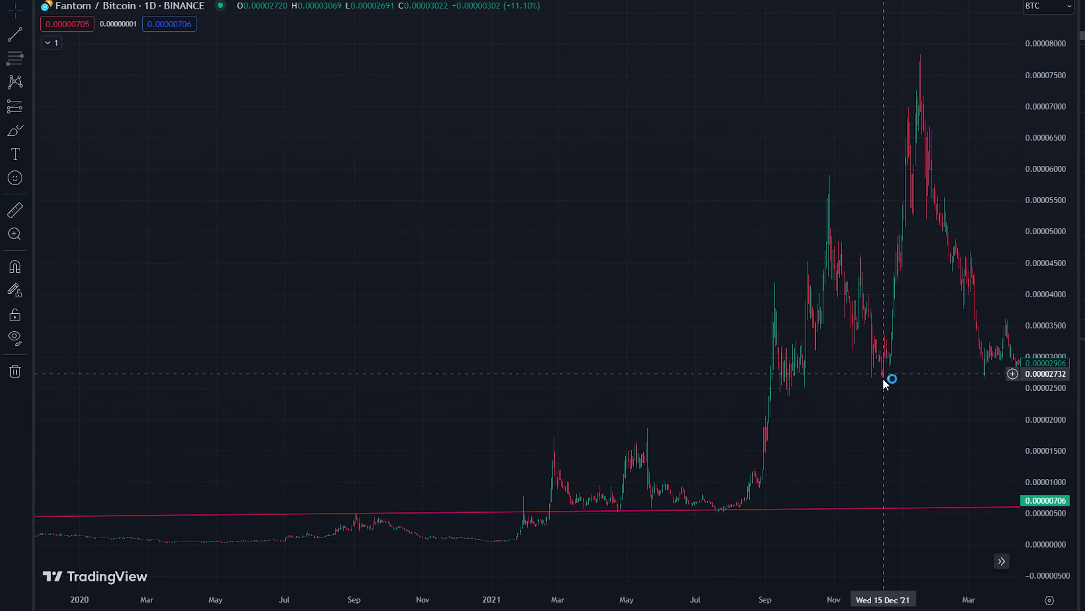
pyautogui.moveTo(887, 383); pyautogui.dragTo(315, 339)
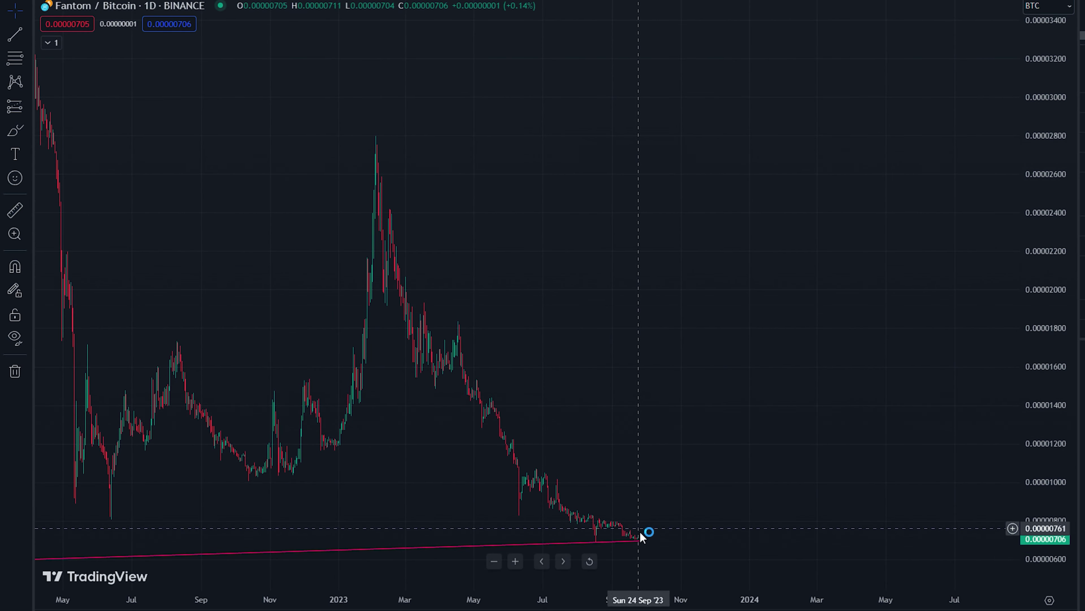
pyautogui.scroll(3, 540, 512)
pyautogui.moveTo(540, 511); pyautogui.dragTo(639, 468)
pyautogui.scroll(-5, 594, 539)
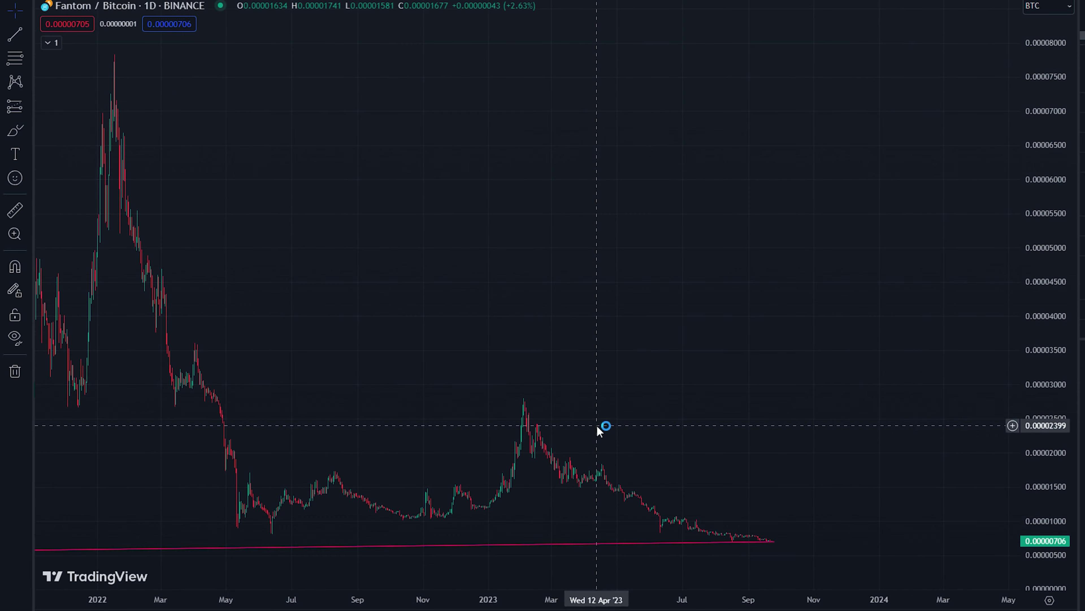
pyautogui.moveTo(604, 429); pyautogui.dragTo(695, 351)
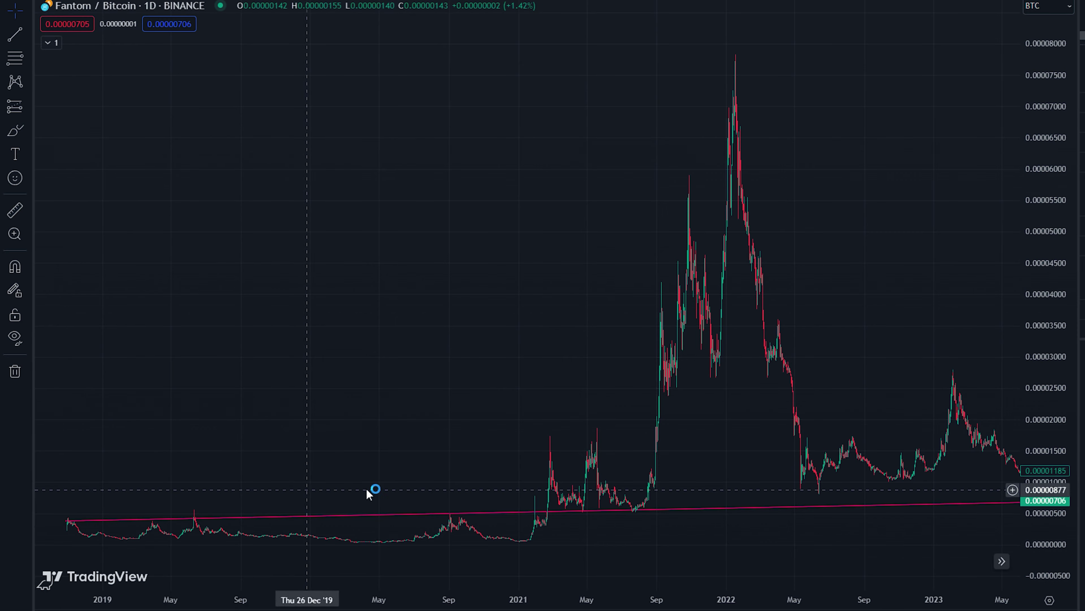
pyautogui.hscroll(8, 266, 303)
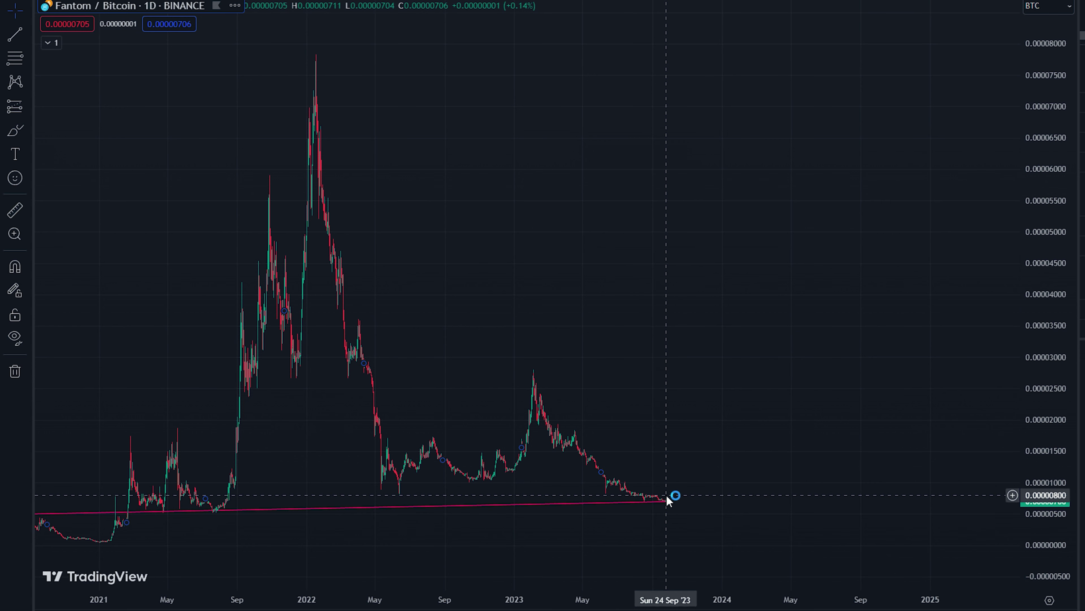
pyautogui.click(668, 500)
pyautogui.moveTo(399, 380); pyautogui.dragTo(722, 434)
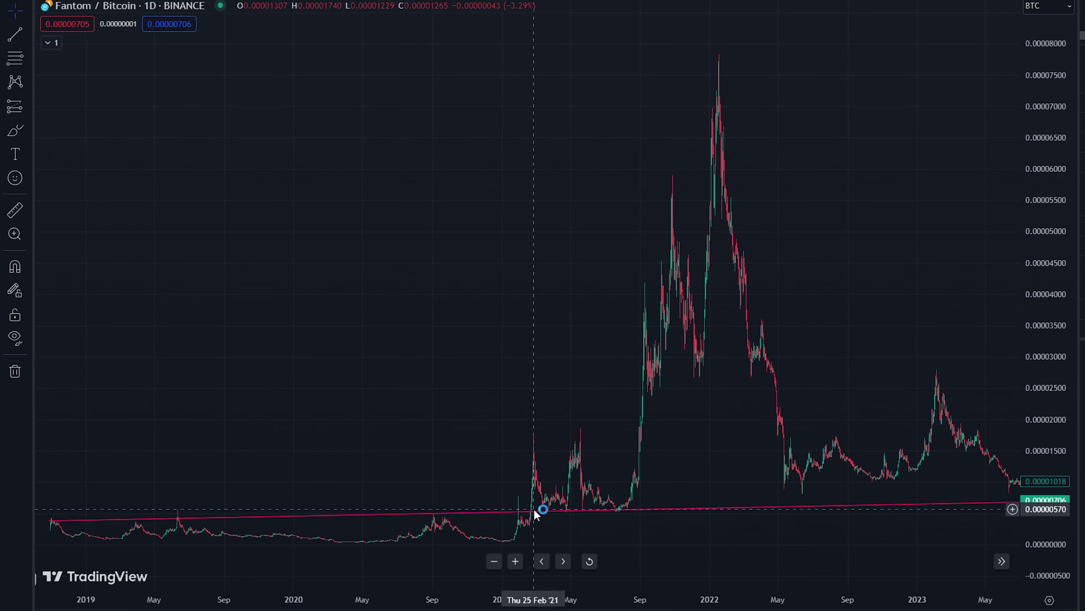
# Step: Measure the sideways range beneath the red trendline from late October 2018 to the end of December 2020, and clear the measurement
pyautogui.moveTo(407, 492); pyautogui.dragTo(562, 461)
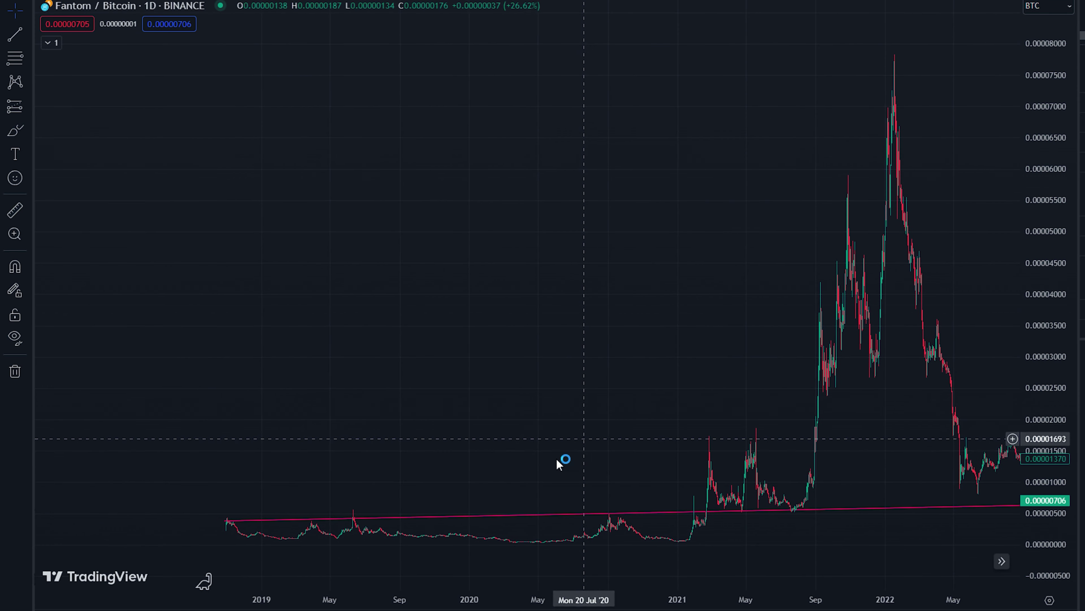
pyautogui.moveTo(215, 525); pyautogui.dragTo(229, 519)
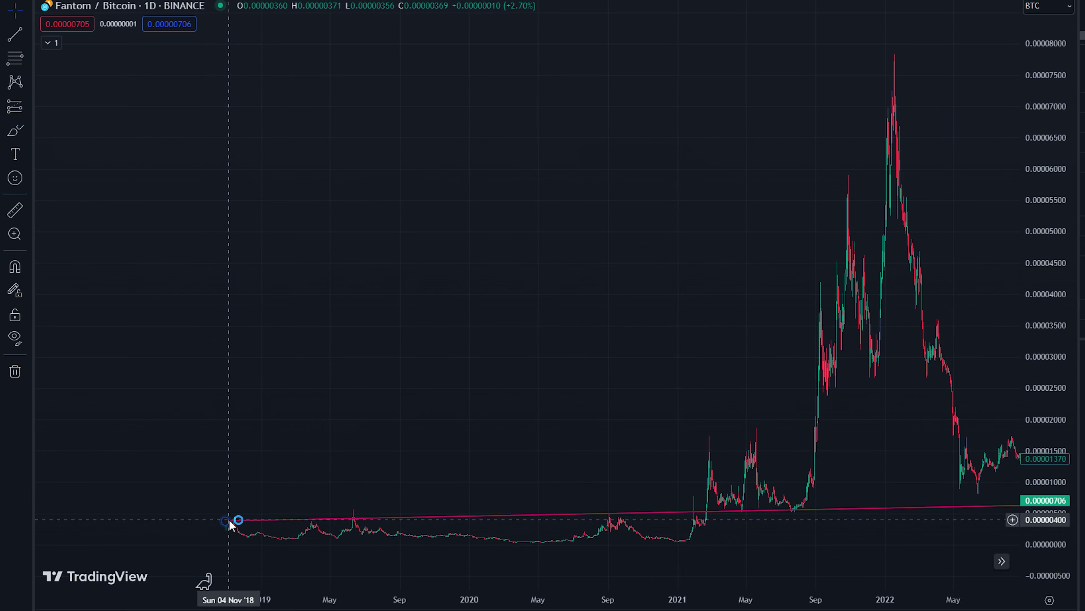
pyautogui.moveTo(577, 591); pyautogui.dragTo(361, 414)
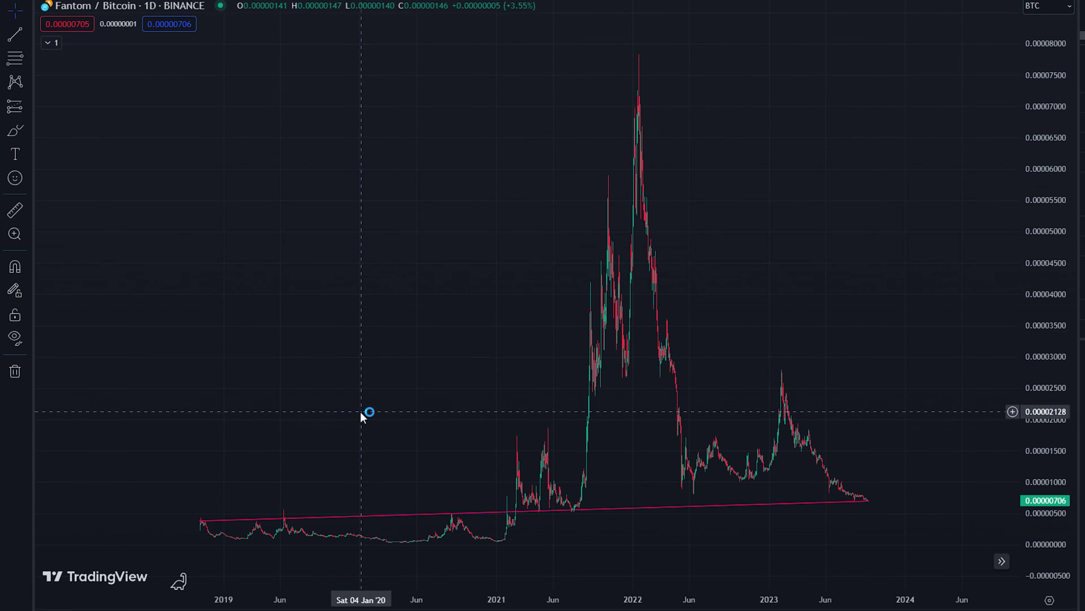
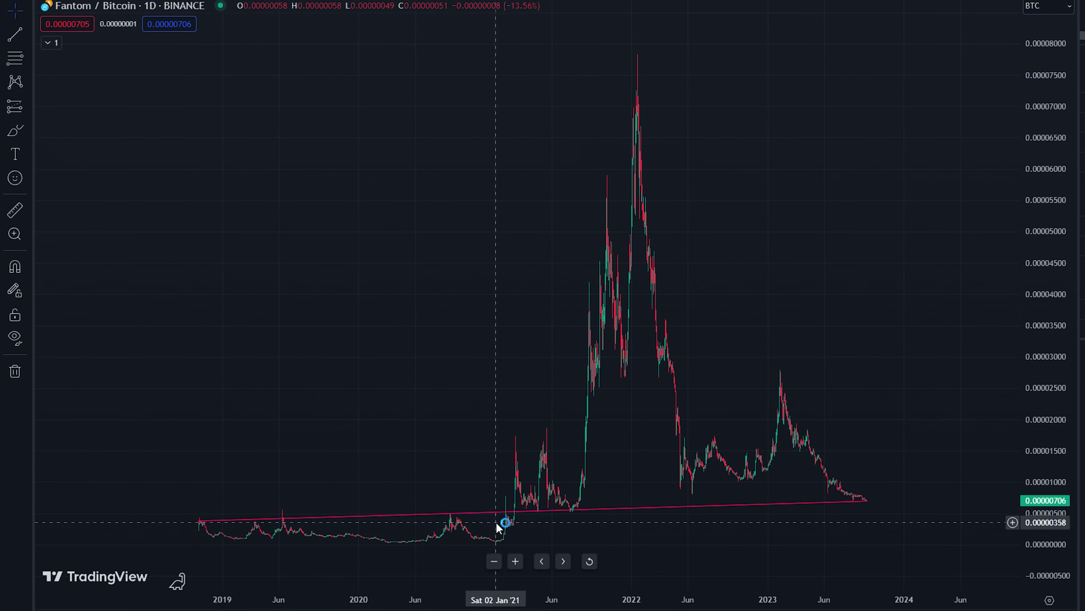
pyautogui.click(8, 209)
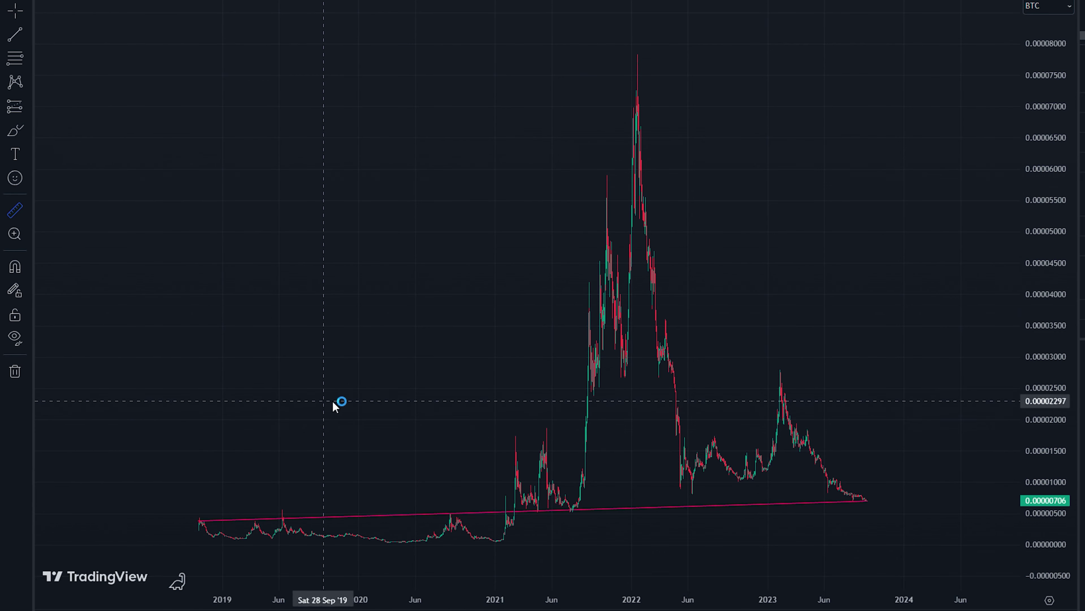
pyautogui.click(496, 509)
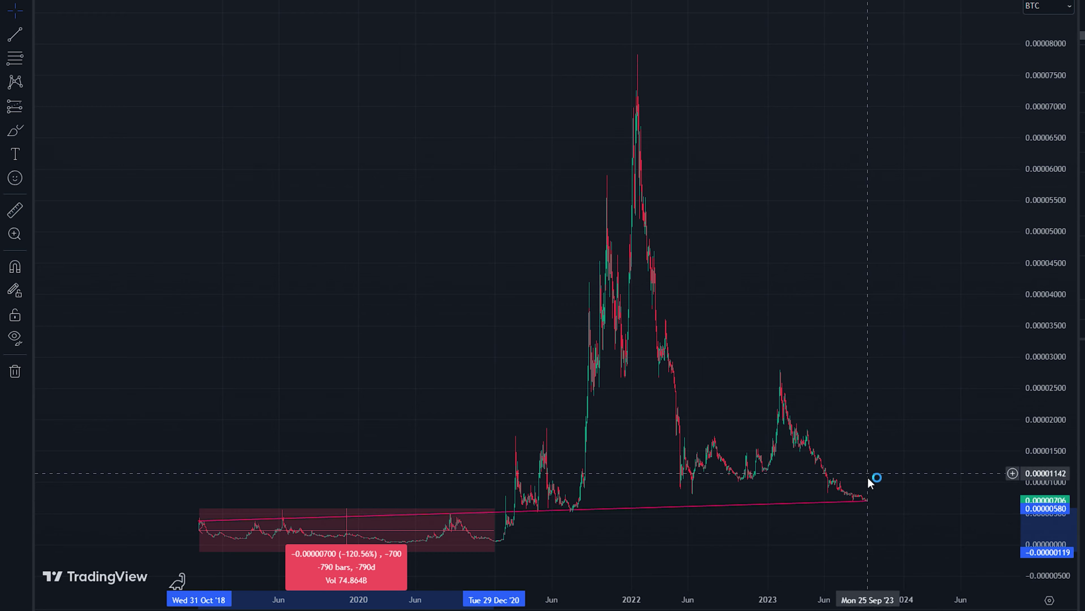
pyautogui.click(481, 417)
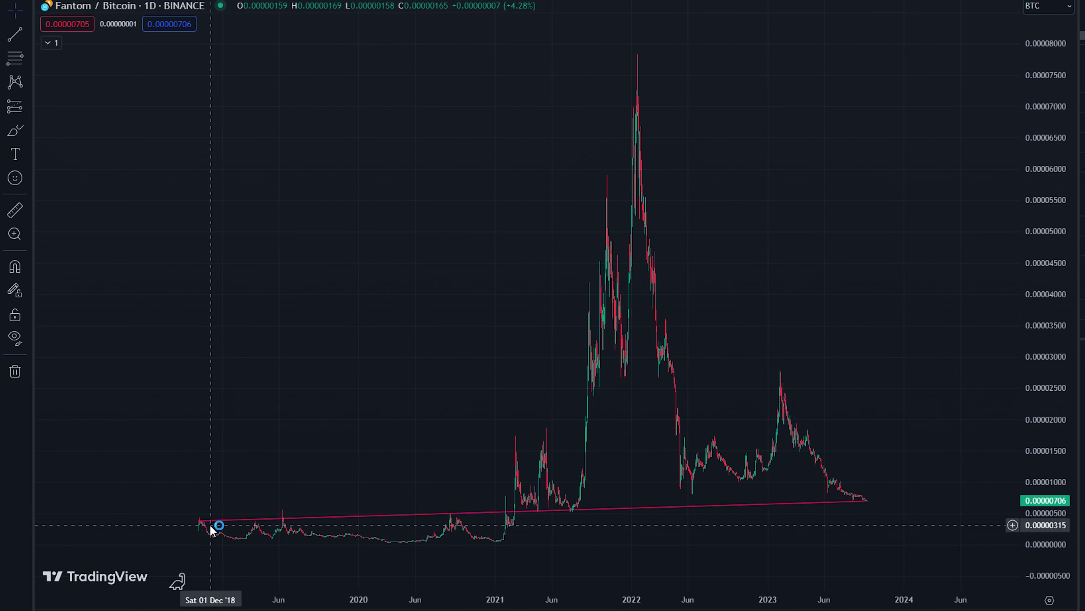
# Step: Compare the 2018 to 2021 price action around the red trendline with the latest 2023 candles and the space ahead into 2024
pyautogui.scroll(5, 789, 480)
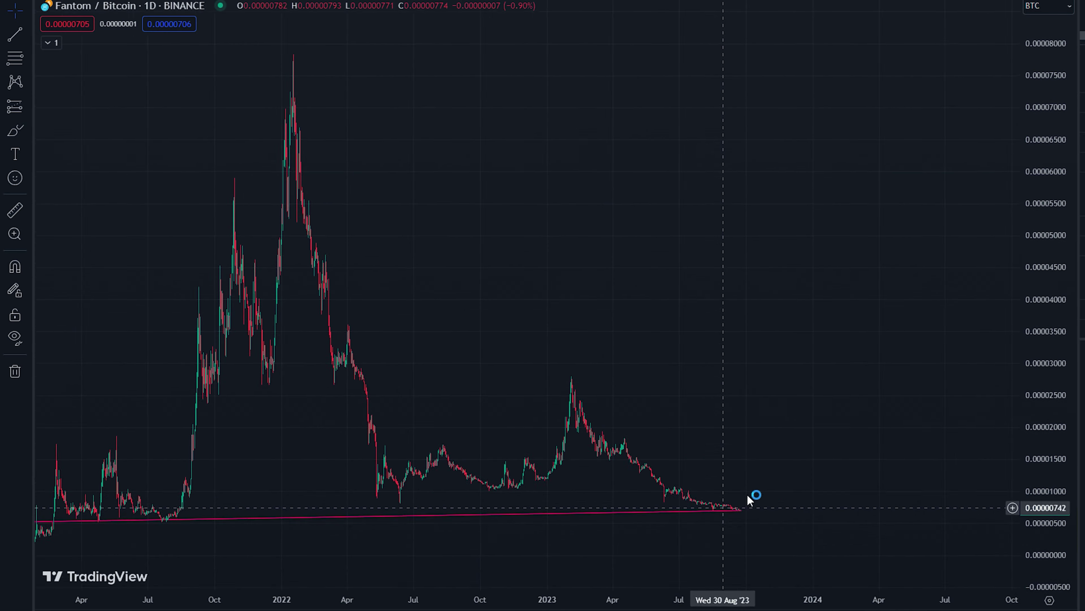
pyautogui.hscroll(-15, 823, 500)
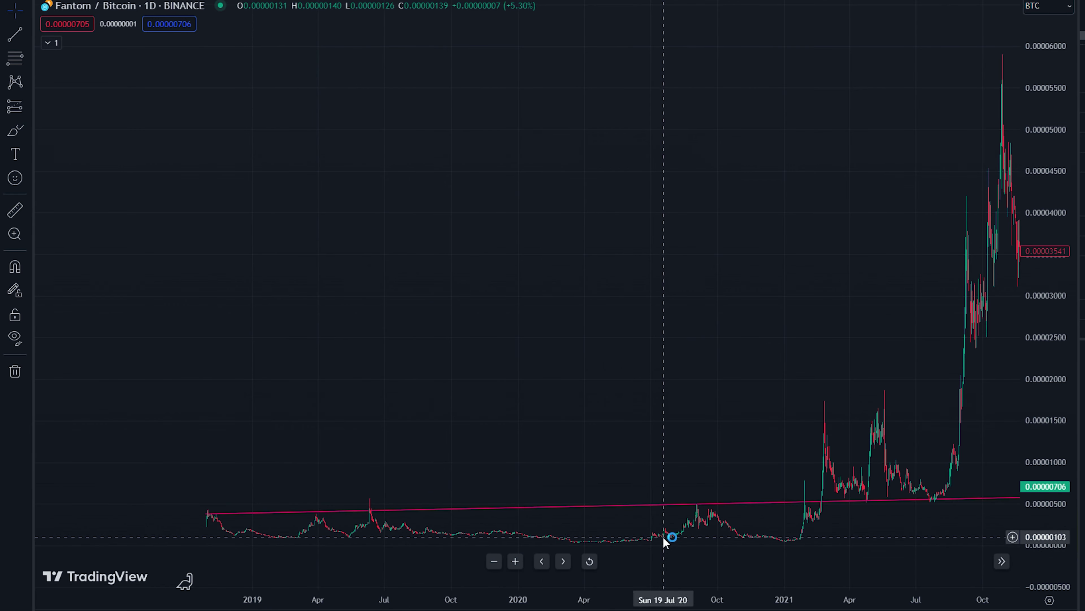
pyautogui.hscroll(5, 670, 399)
pyautogui.hscroll(10, 670, 399)
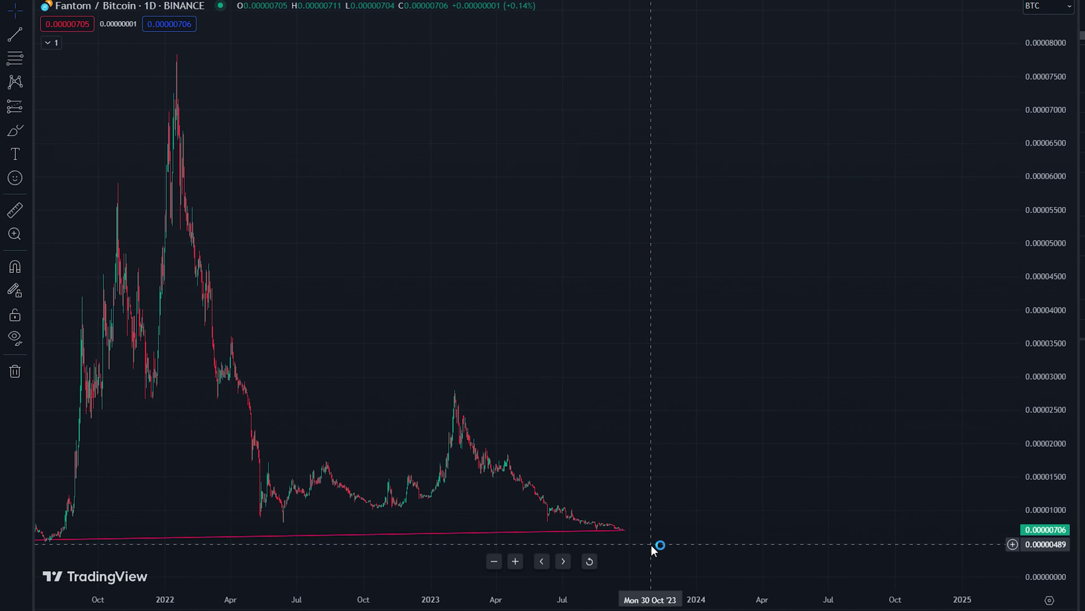
pyautogui.hscroll(8, 702, 503)
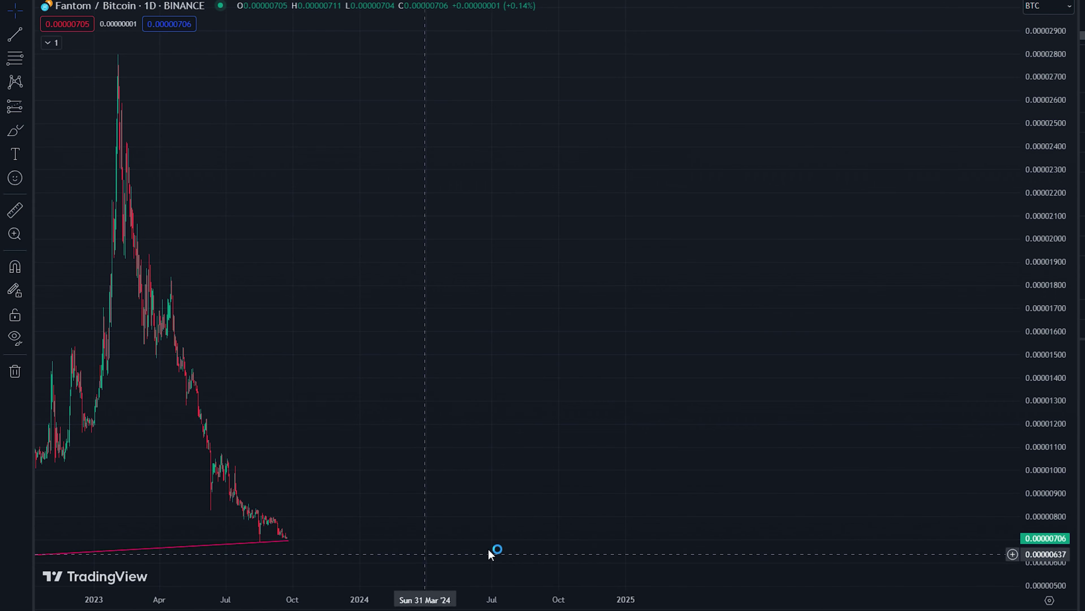
pyautogui.scroll(-10, 462, 428)
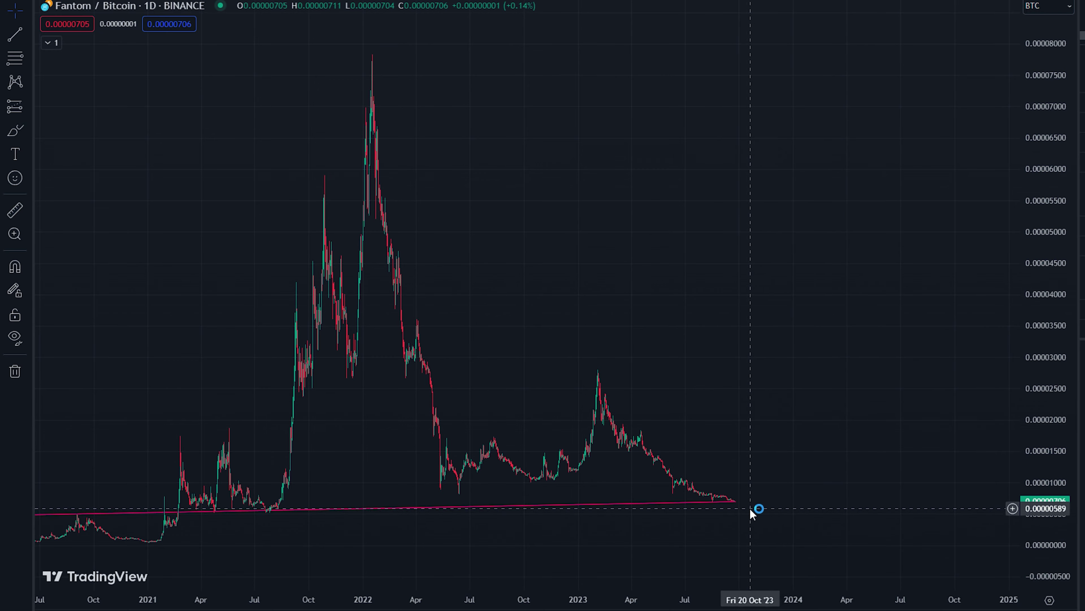
pyautogui.moveTo(752, 513); pyautogui.dragTo(642, 501)
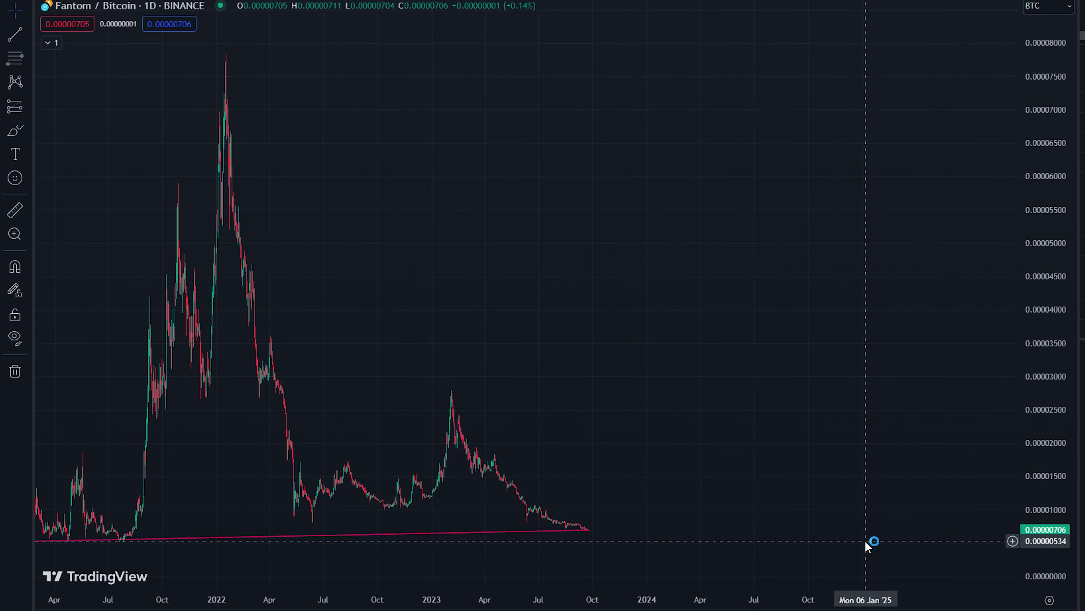
pyautogui.moveTo(866, 547); pyautogui.dragTo(794, 523)
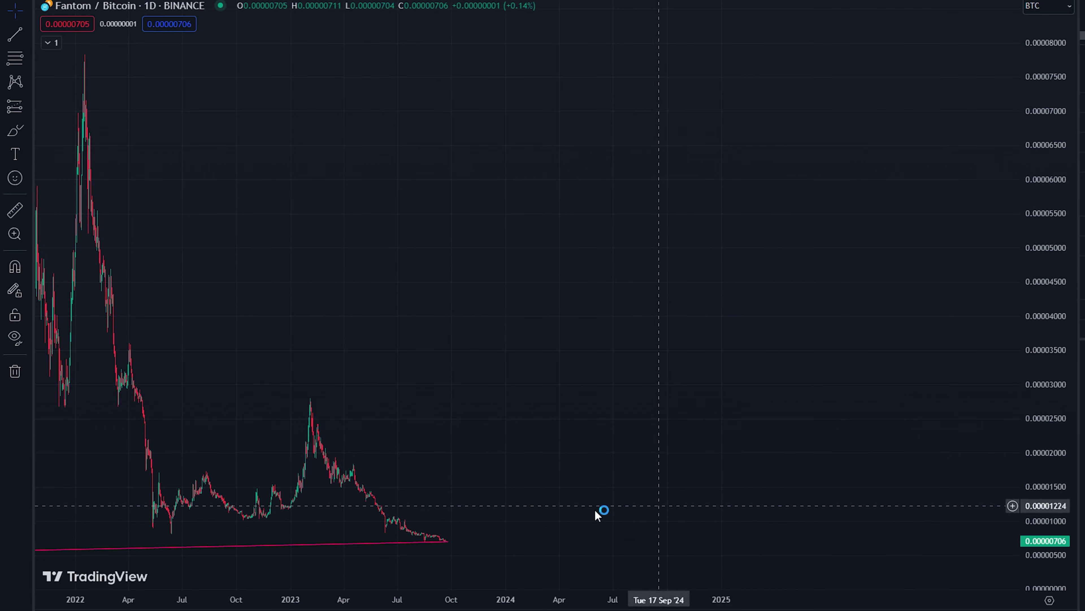
# Step: Review the full Fantom / Bitcoin cycle from the 2018 to 2020 base through the 2022 peak to the 2023 return to the trendline
pyautogui.moveTo(473, 484); pyautogui.dragTo(871, 402)
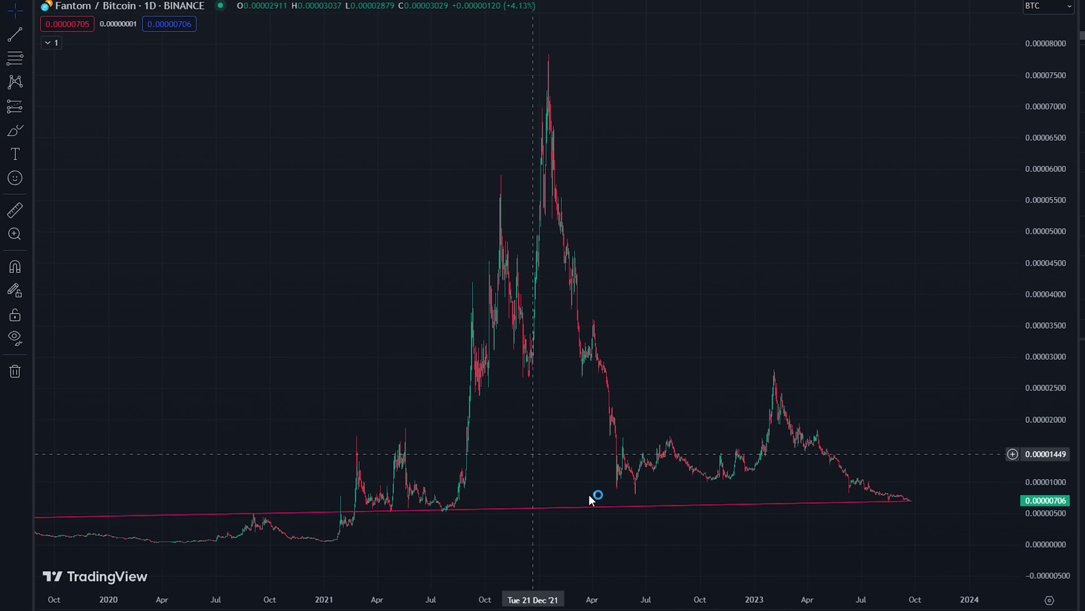
pyautogui.moveTo(793, 299); pyautogui.dragTo(552, 496)
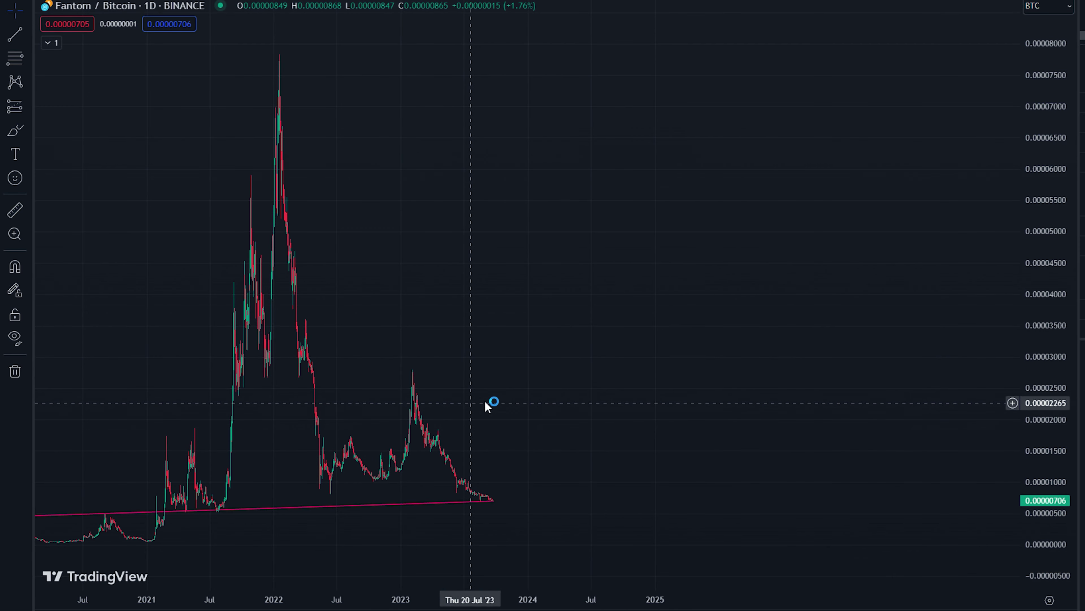
pyautogui.moveTo(465, 332); pyautogui.dragTo(516, 318)
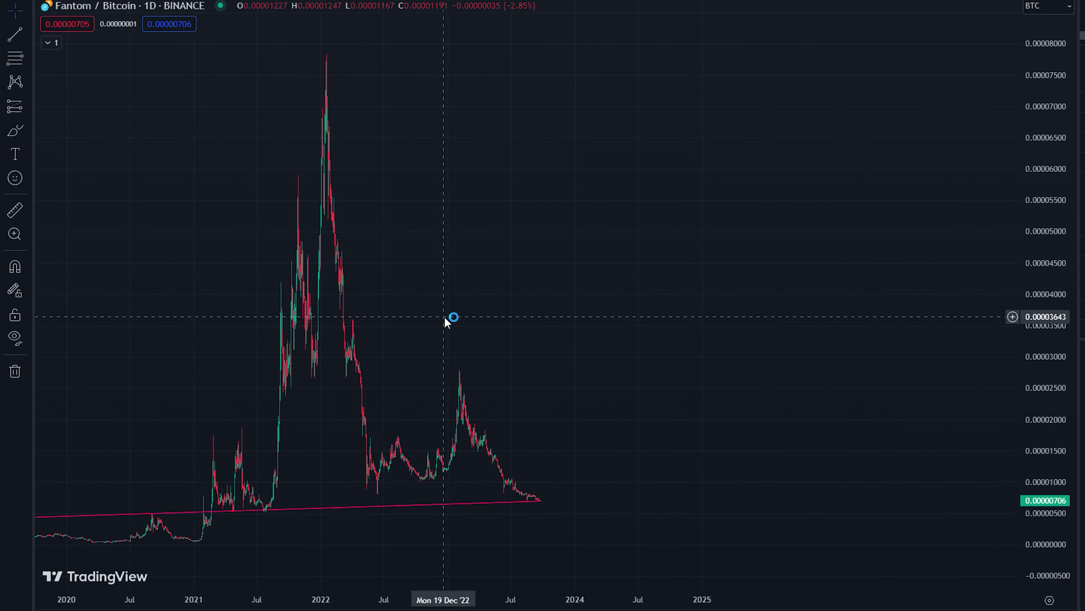
pyautogui.moveTo(553, 380); pyautogui.dragTo(700, 349)
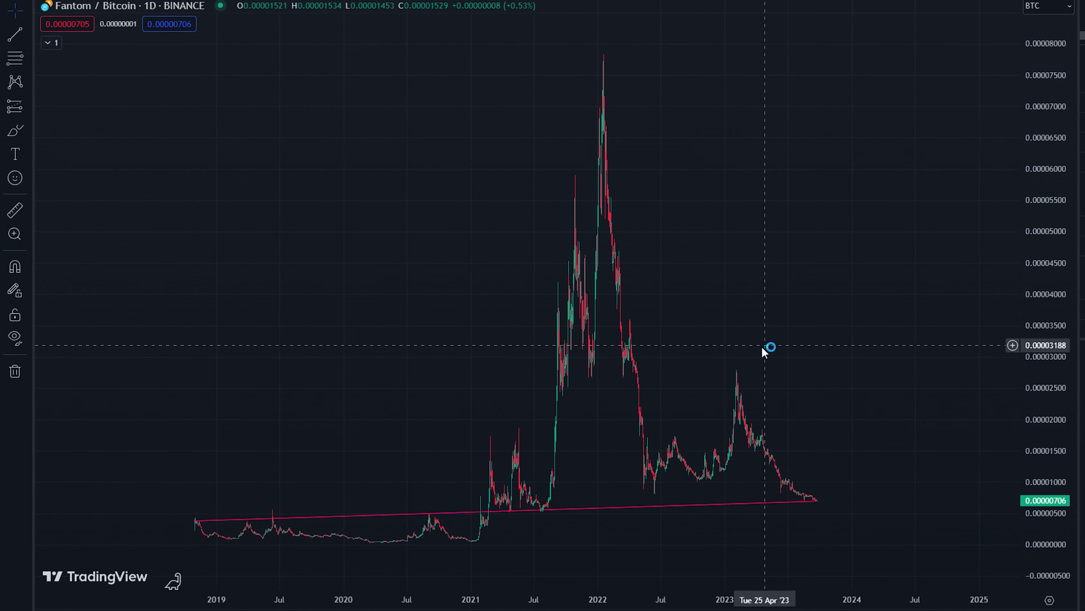
pyautogui.click(279, 516)
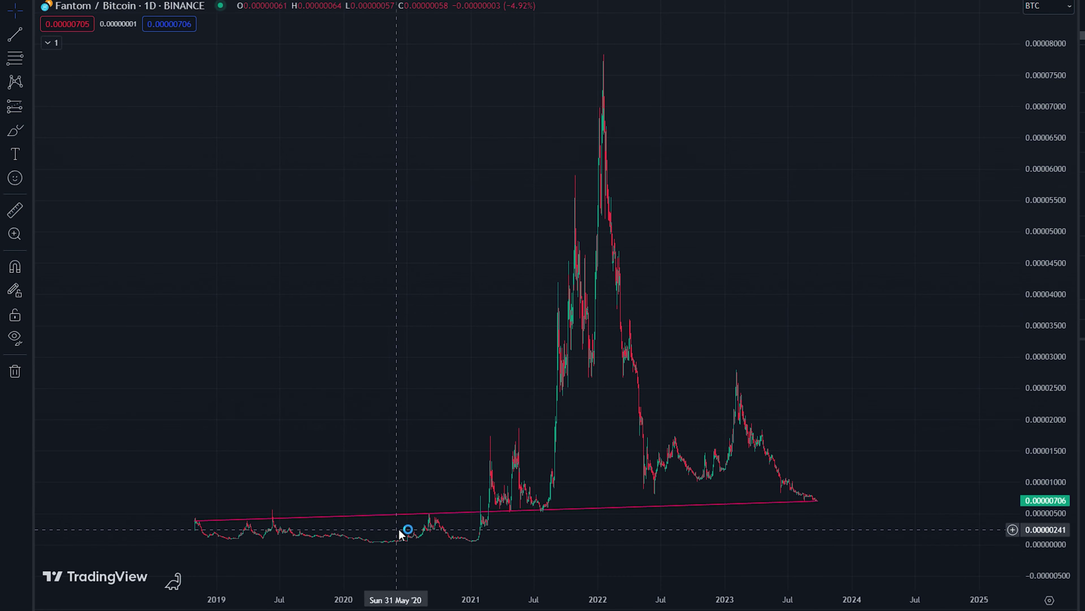
pyautogui.click(409, 536)
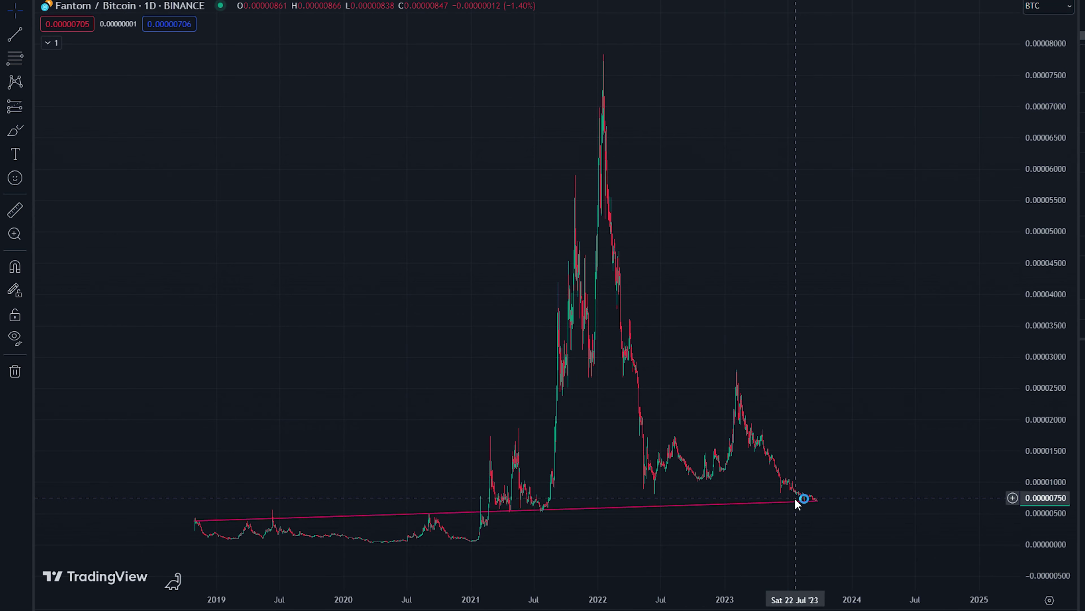
pyautogui.click(756, 499)
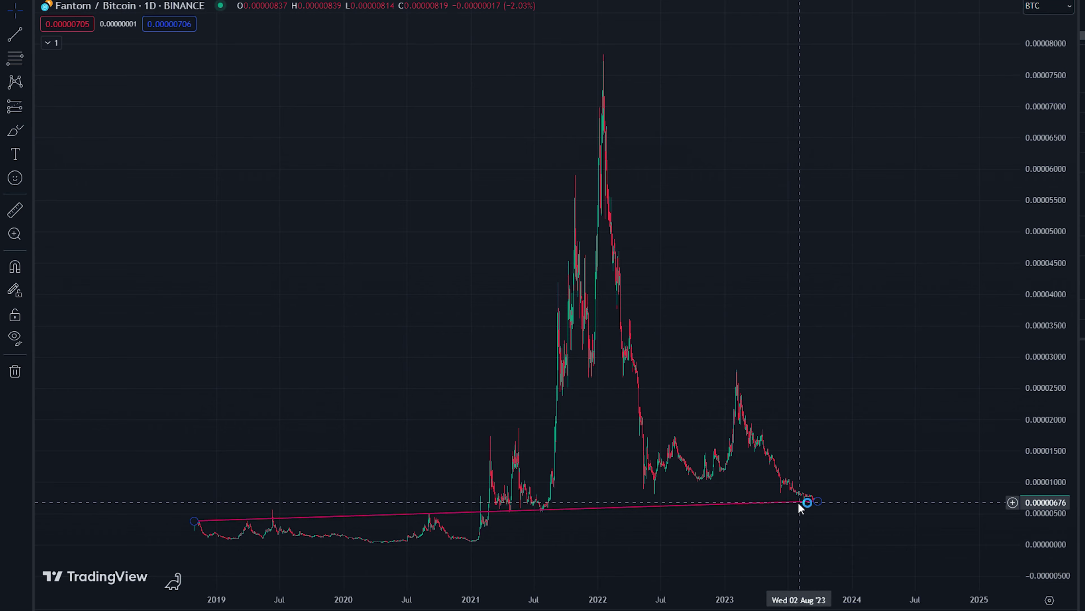
pyautogui.moveTo(889, 531); pyautogui.dragTo(549, 510)
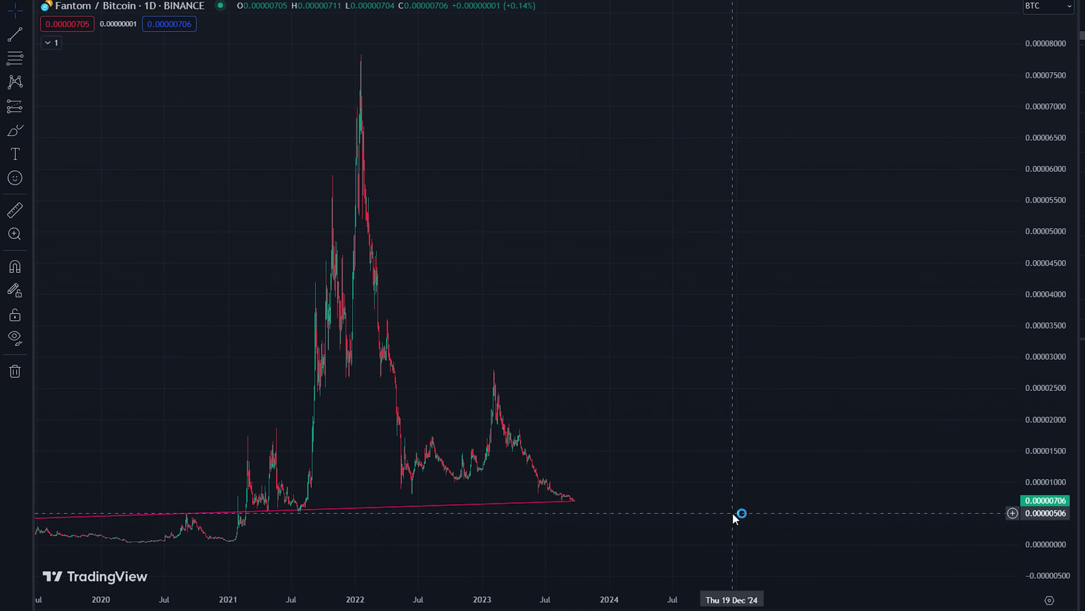
pyautogui.hscroll(-3, 693, 384)
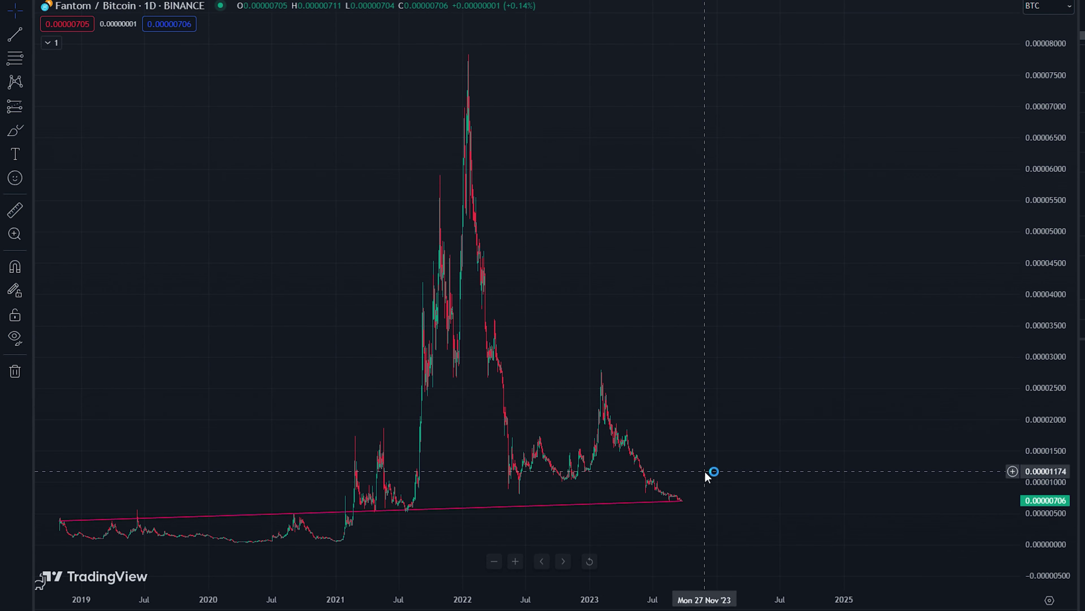
pyautogui.hscroll(-1, 710, 472)
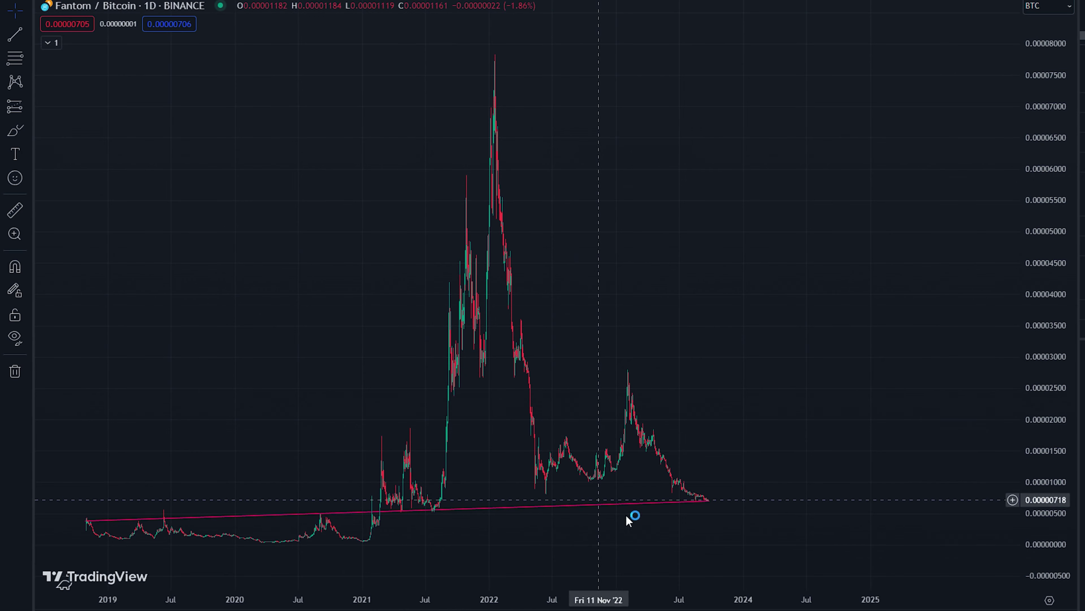
pyautogui.hscroll(2, 705, 471)
# Step: Examine the daily candles of the March to September 2023 decline down to the red trendline
pyautogui.scroll(5, 470, 475)
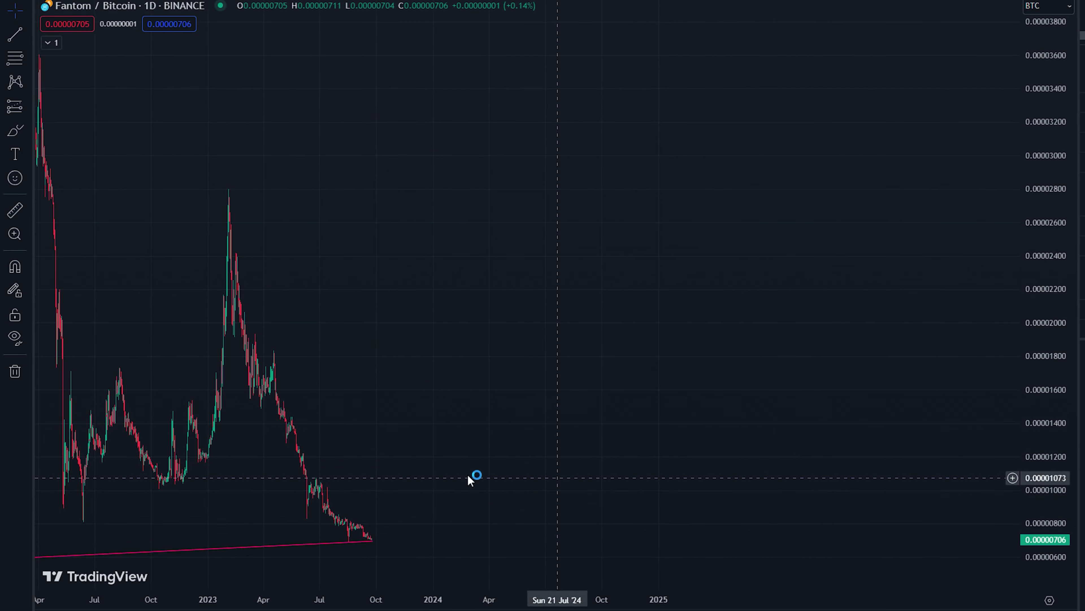
pyautogui.moveTo(357, 431); pyautogui.dragTo(696, 359)
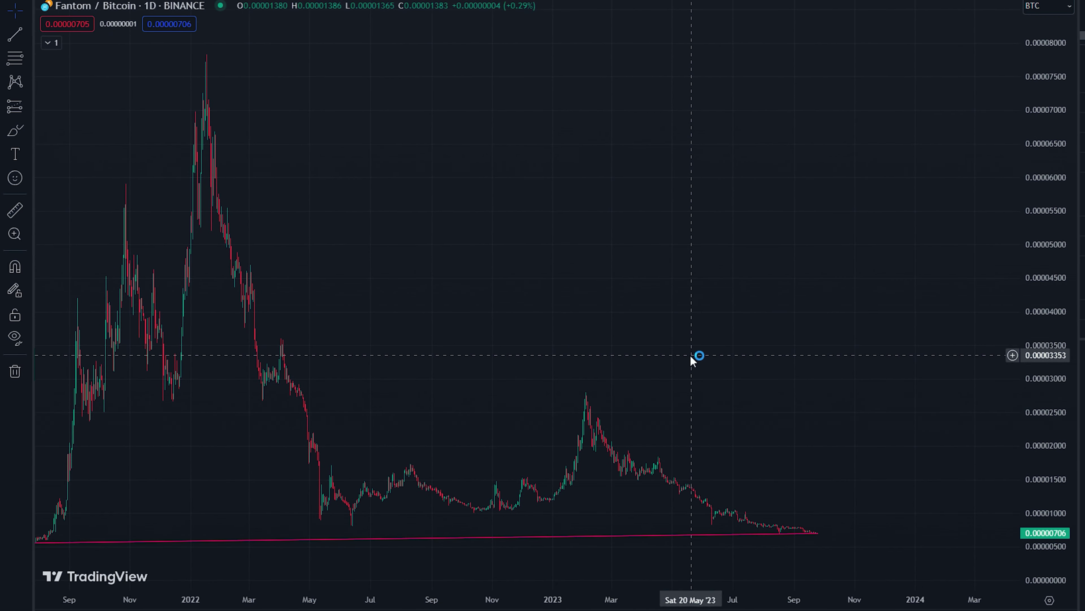
pyautogui.scroll(5, 572, 412)
pyautogui.moveTo(418, 411); pyautogui.dragTo(693, 364)
pyautogui.scroll(4, 693, 363)
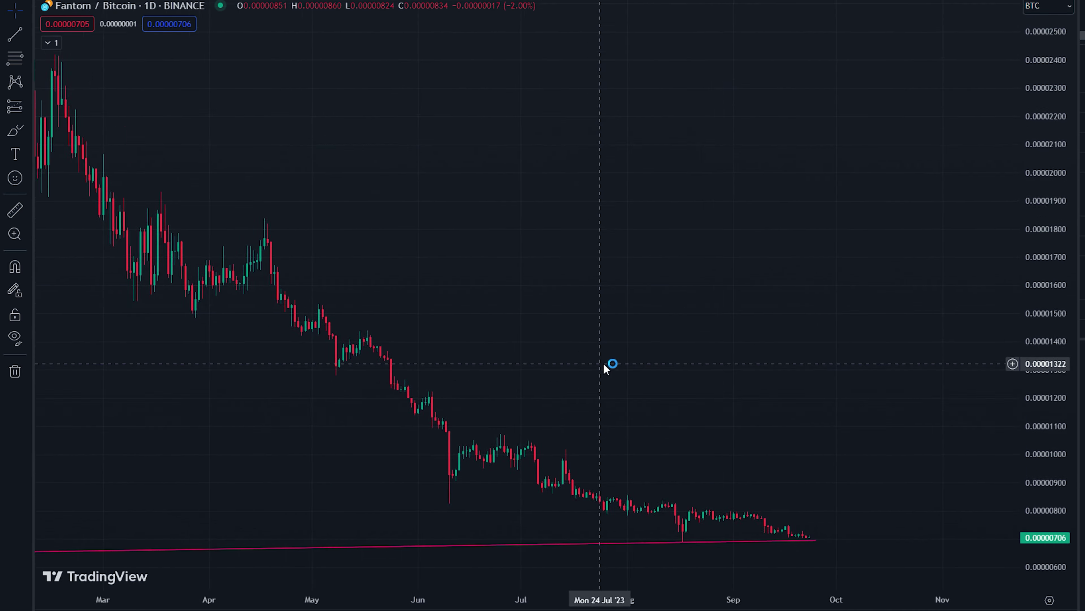
pyautogui.scroll(-5, 571, 366)
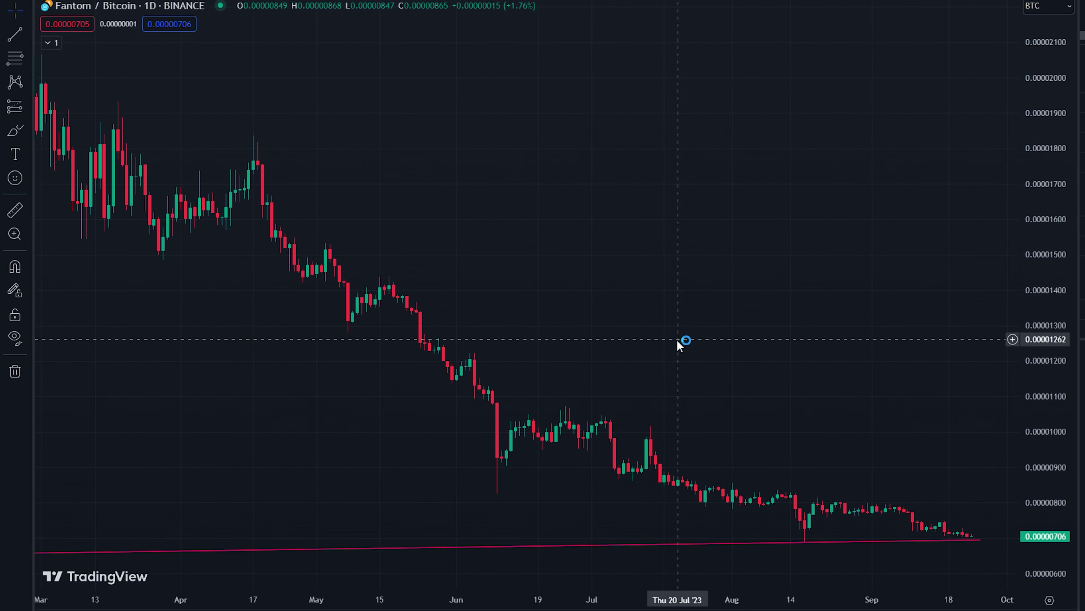
pyautogui.scroll(5, 565, 333)
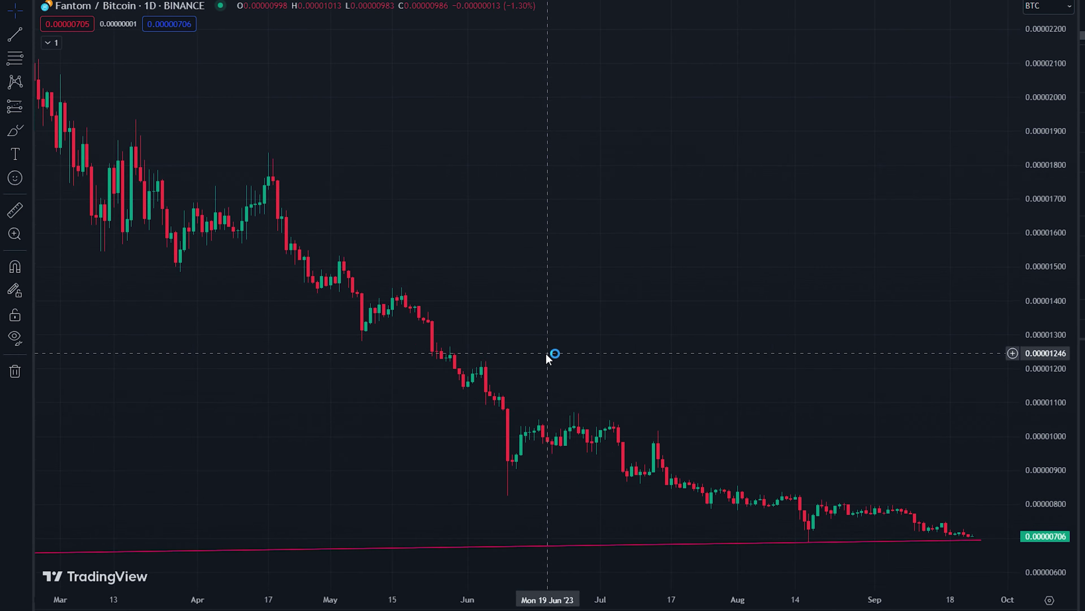
pyautogui.click(15, 41)
pyautogui.click(85, 49)
pyautogui.click(283, 71)
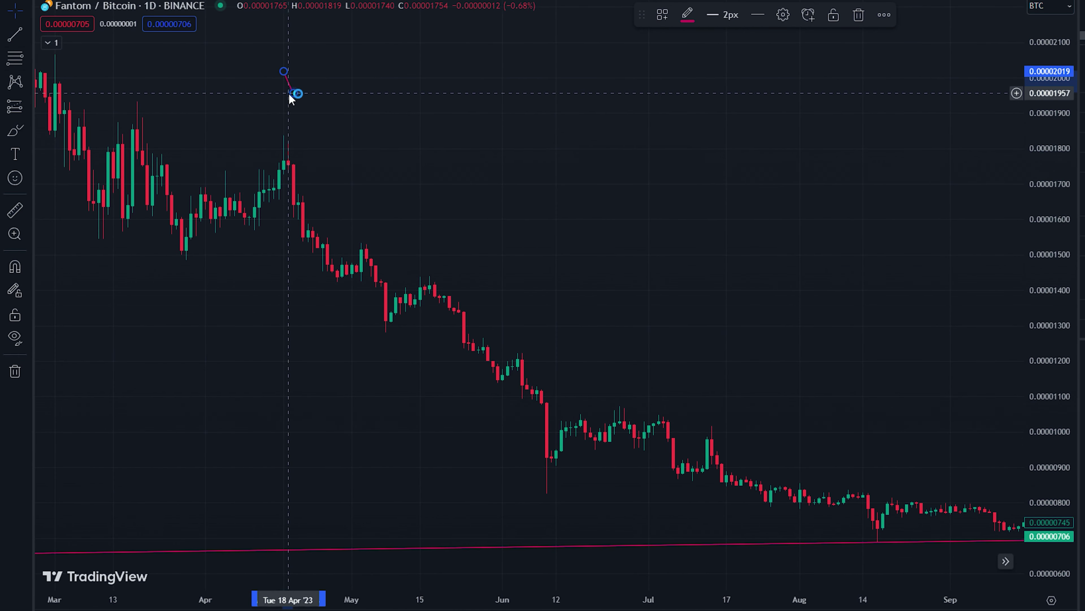
pyautogui.press('Escape')
# Step: Draw two falling trendlines around the 2023 decline: from 18 April at 0.00001850 to mid-August, and from 12 April at 0.00001584 to 15 July at 0.00000675
pyautogui.click(15, 34)
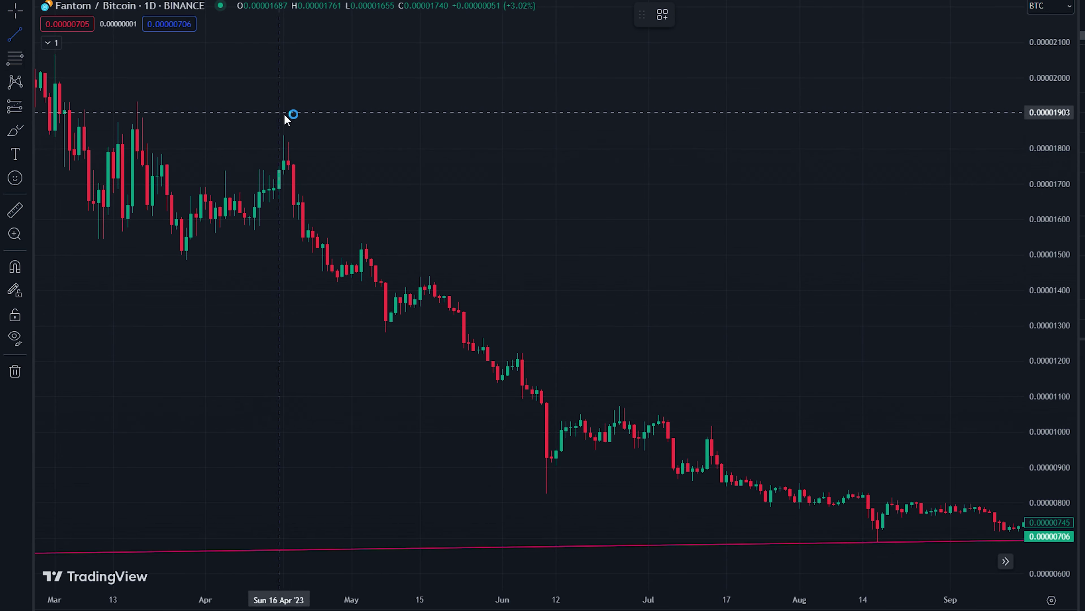
pyautogui.click(288, 132)
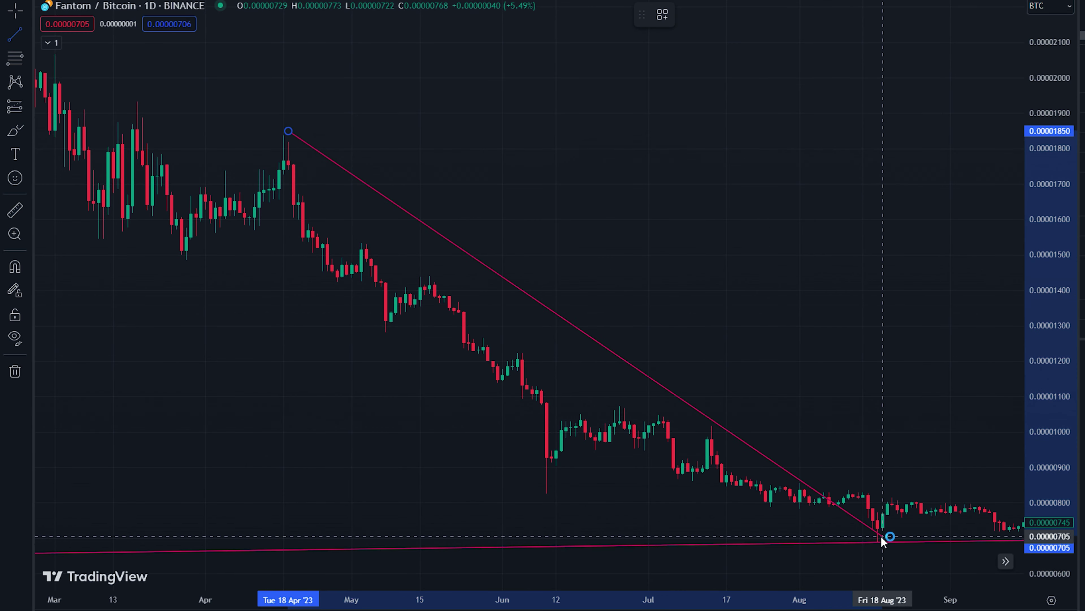
pyautogui.click(853, 539)
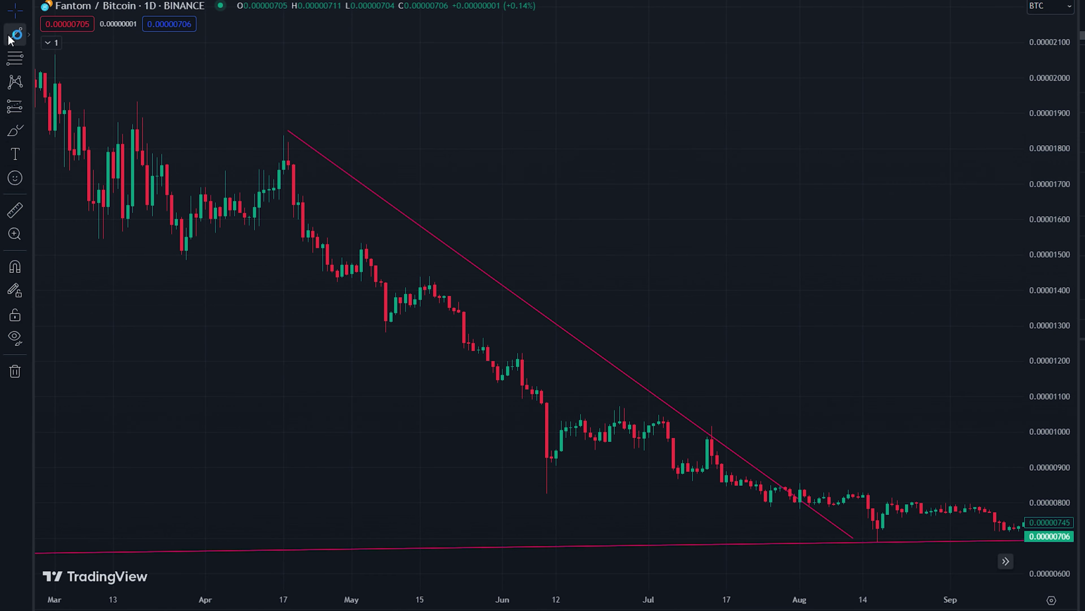
pyautogui.click(12, 36)
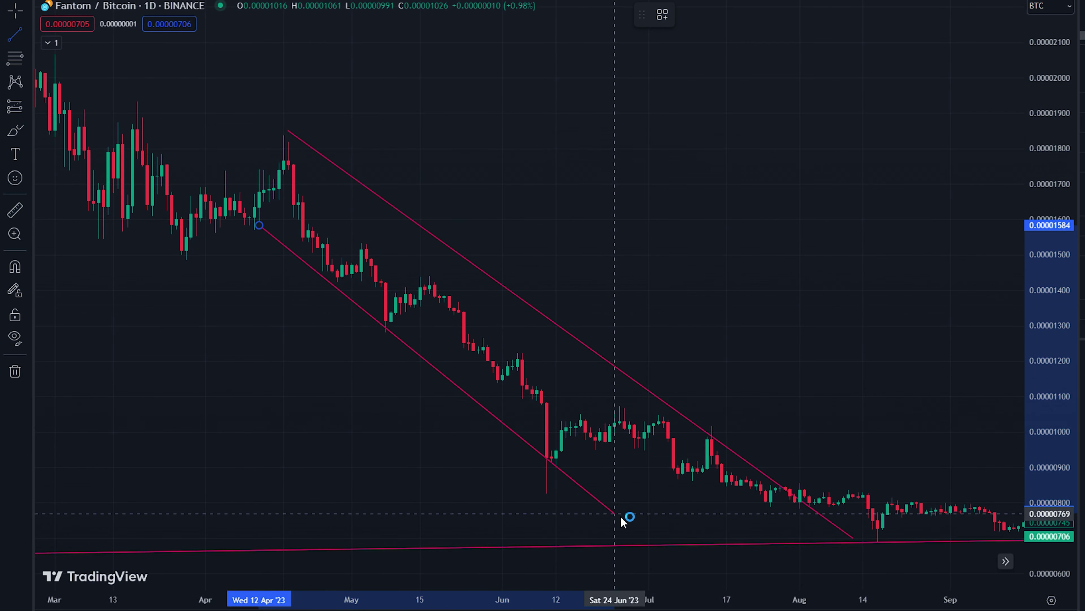
pyautogui.click(718, 547)
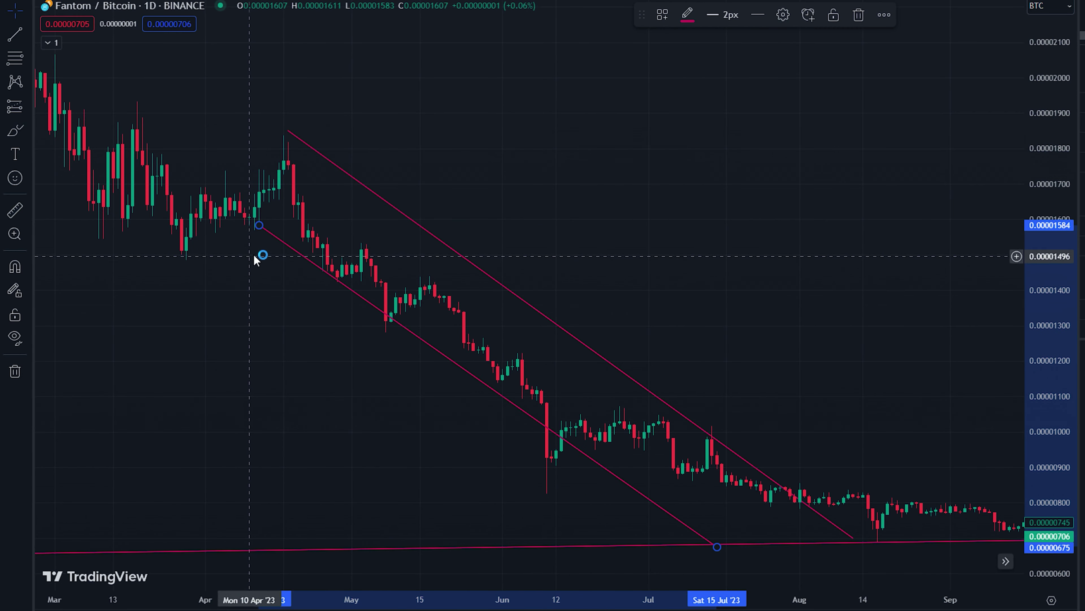
# Step: Move the lower falling trendline's start to 10 April 2023 at 0.00001565 and its end to 2 July at 0.00000686
pyautogui.moveTo(260, 225); pyautogui.dragTo(250, 232)
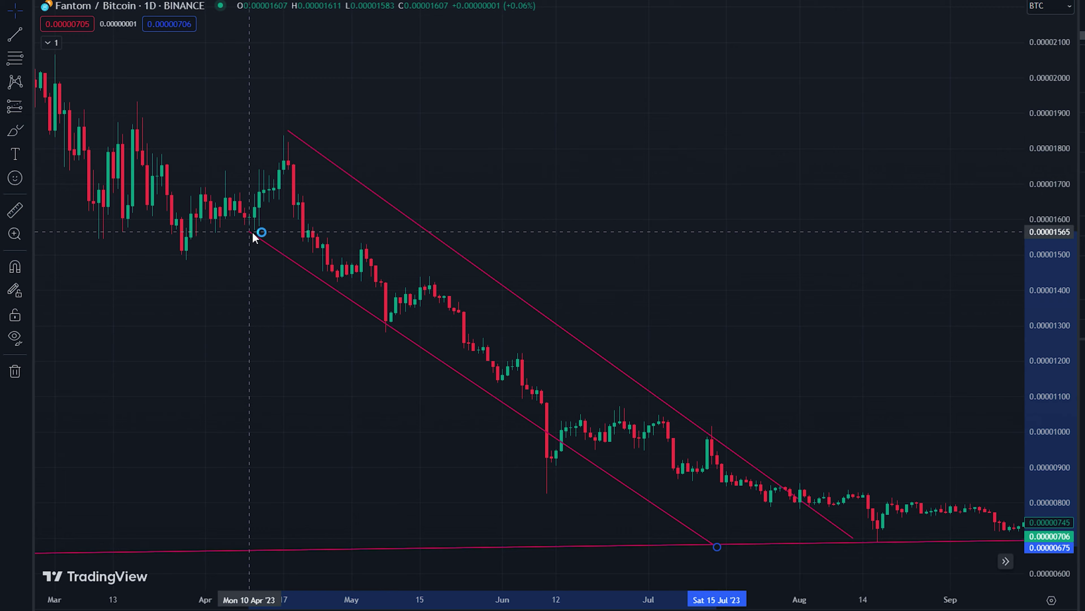
pyautogui.moveTo(722, 551); pyautogui.dragTo(643, 543)
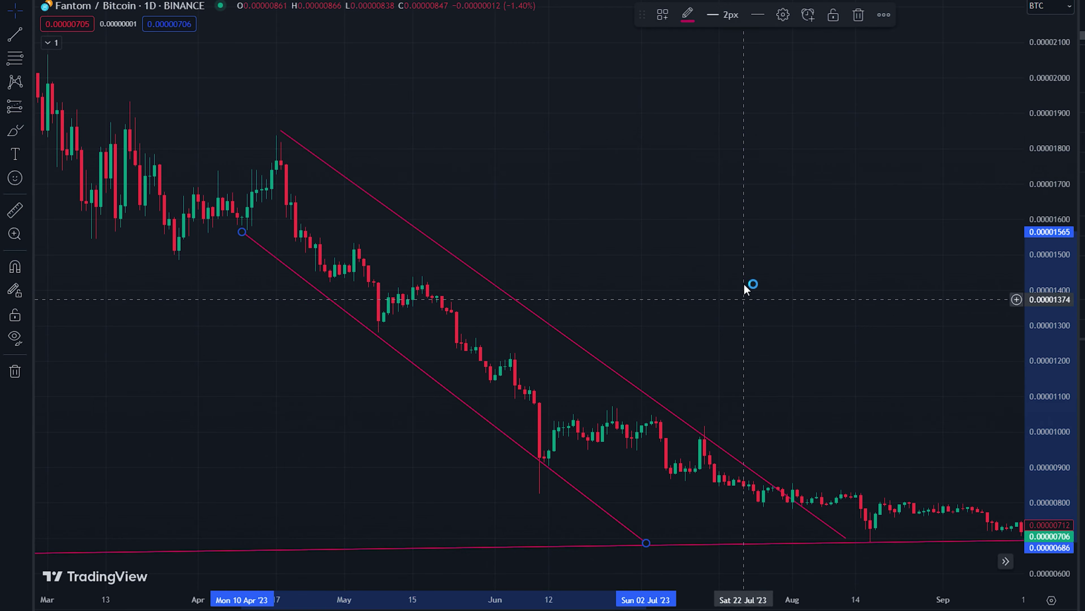
pyautogui.click(543, 303)
# Step: Examine the August to September 2023 candles between the falling trendlines and the long-term red trendline
pyautogui.scroll(-5, 727, 303)
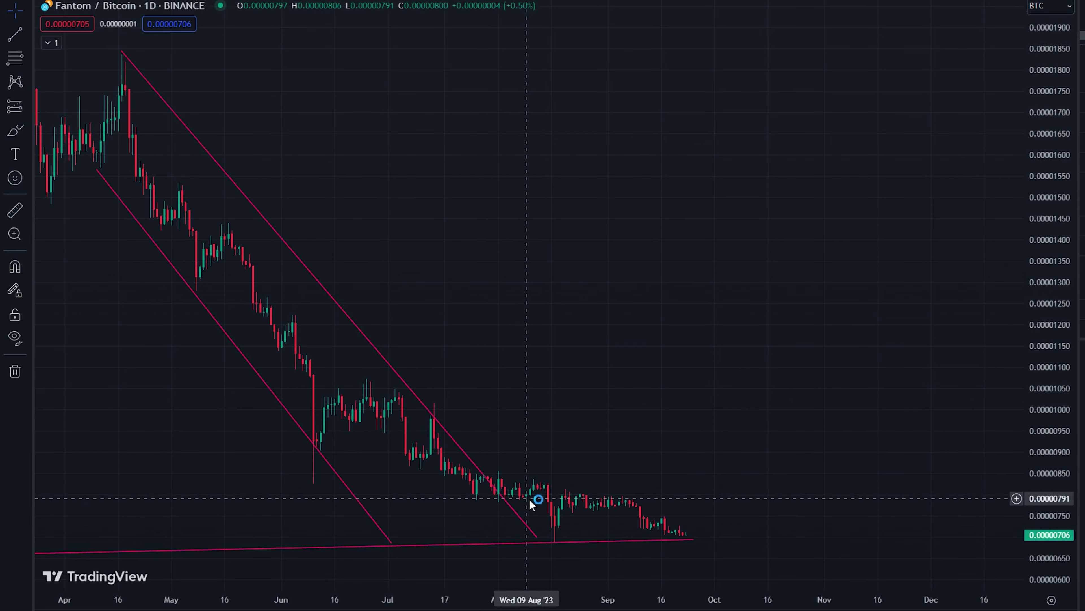
pyautogui.scroll(-2, 648, 488)
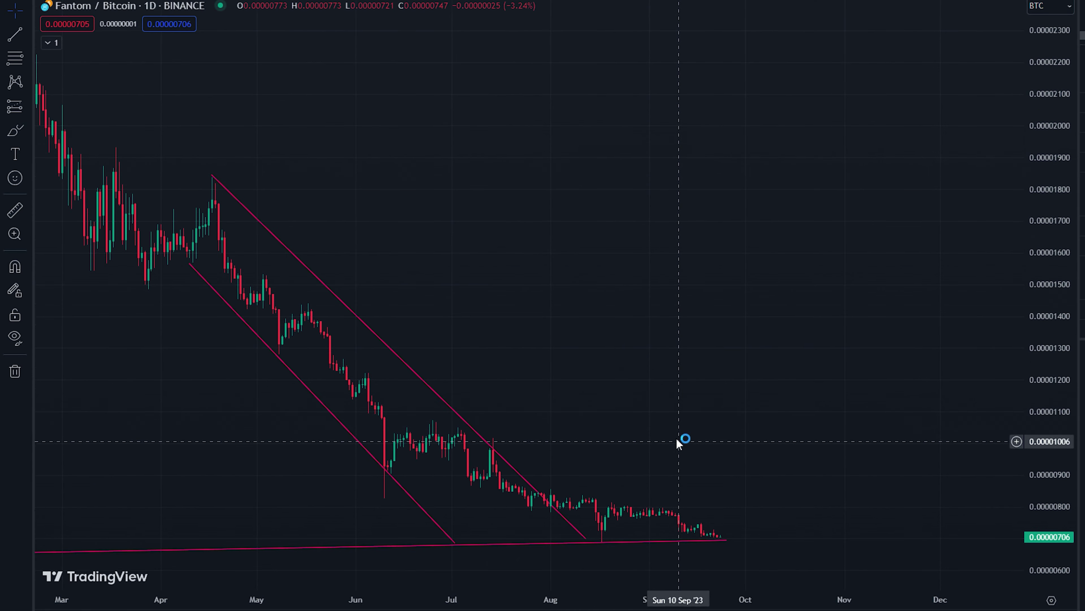
pyautogui.scroll(3, 683, 441)
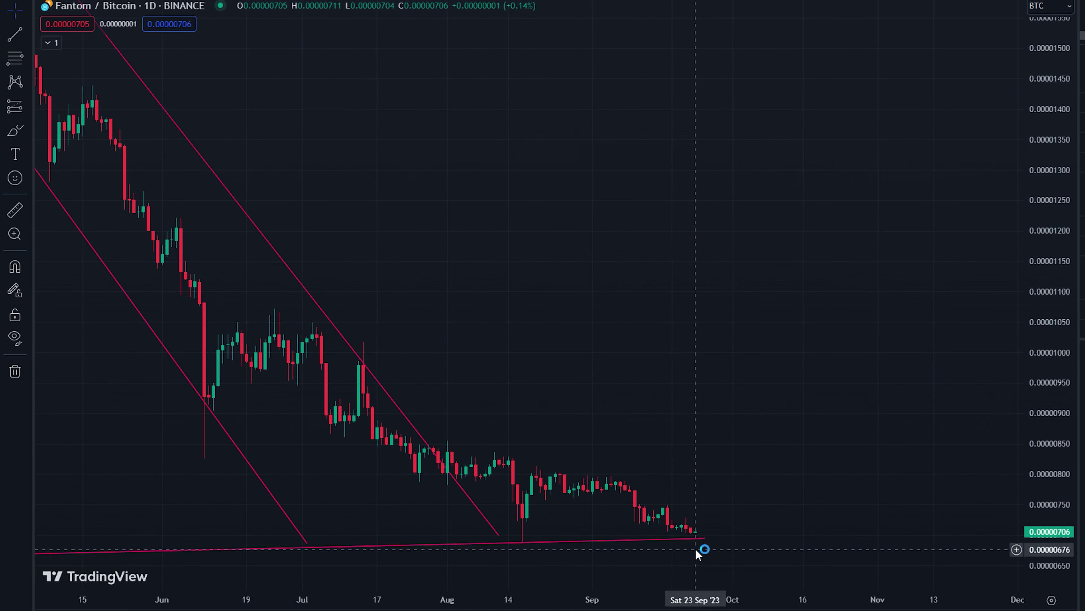
pyautogui.scroll(-5, 696, 548)
pyautogui.scroll(5, 765, 483)
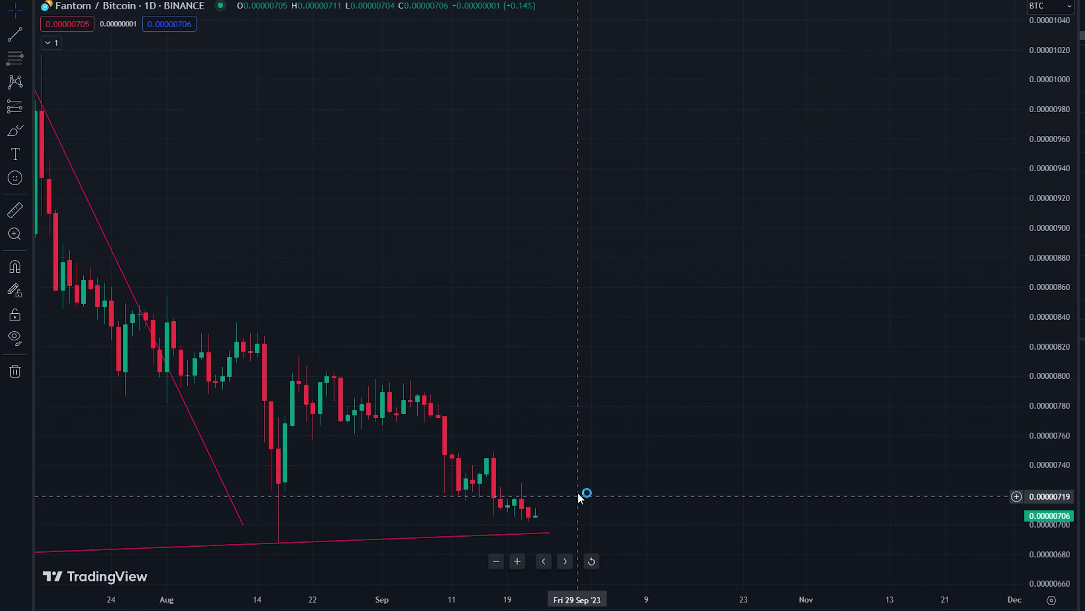
pyautogui.click(29, 36)
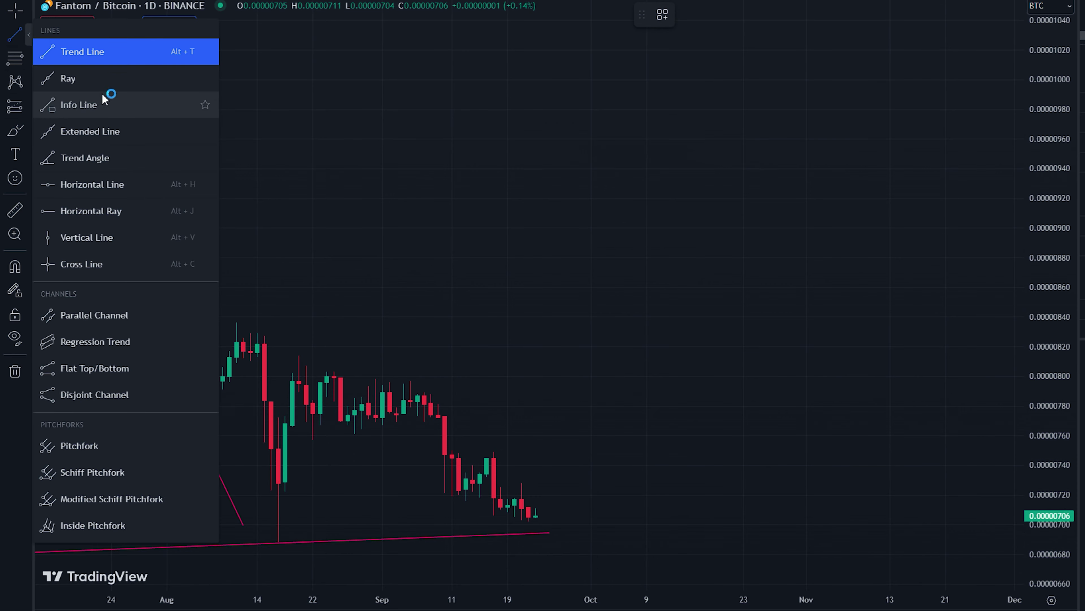
pyautogui.click(164, 342)
pyautogui.click(380, 245)
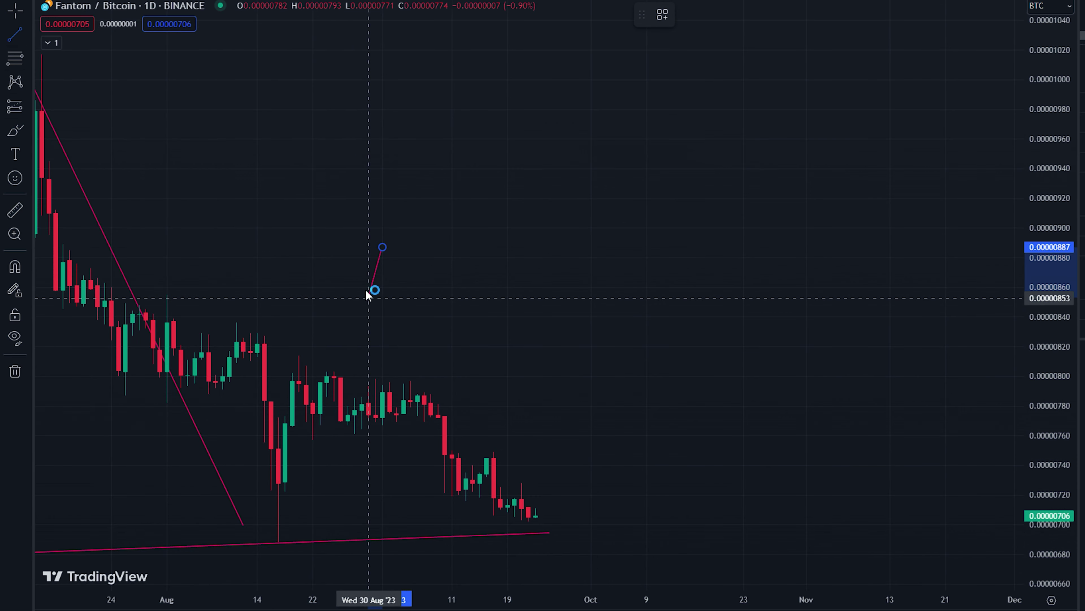
pyautogui.click(359, 279)
pyautogui.press('Delete')
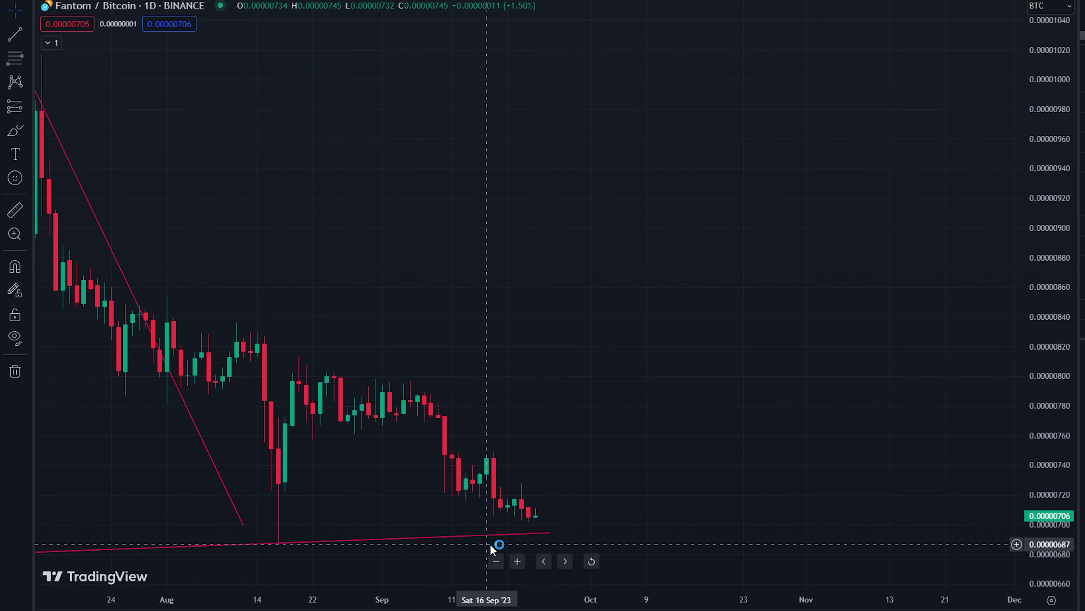
# Step: Review the April to September 2023 decline inside the two falling trendlines and the empty space ahead into 2024
pyautogui.scroll(-3, 680, 296)
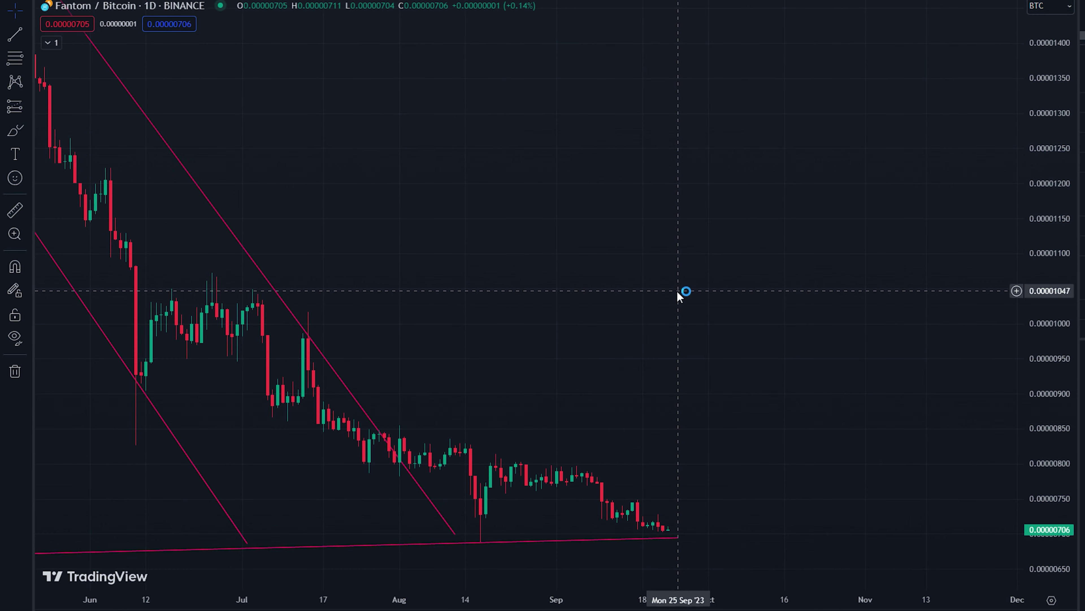
pyautogui.scroll(-2, 798, 299)
pyautogui.moveTo(797, 300); pyautogui.dragTo(729, 409)
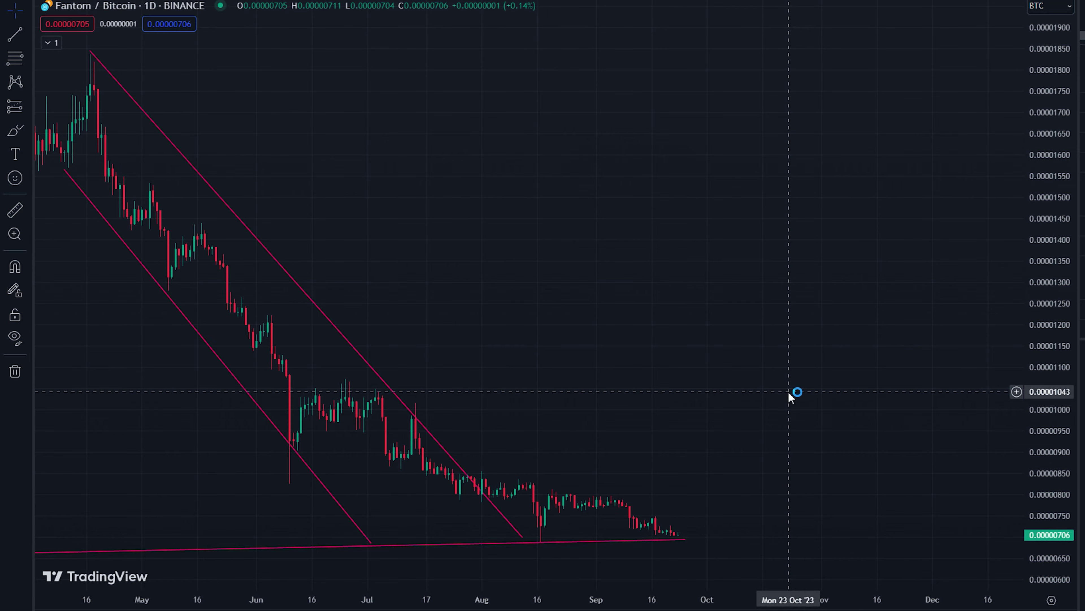
pyautogui.scroll(-5, 715, 470)
pyautogui.scroll(5, 728, 447)
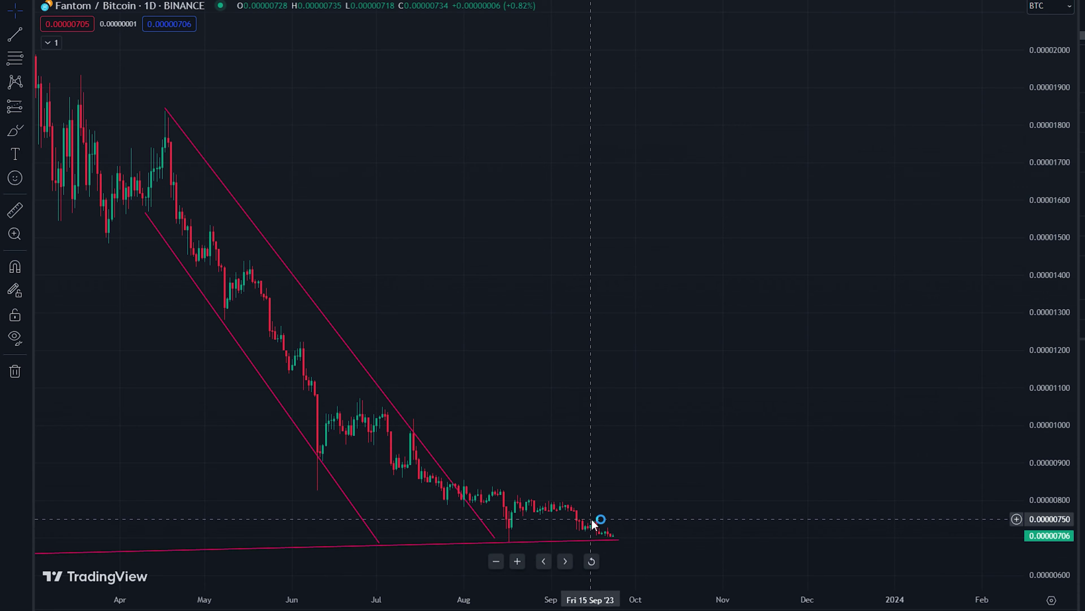
pyautogui.moveTo(642, 513); pyautogui.dragTo(582, 417)
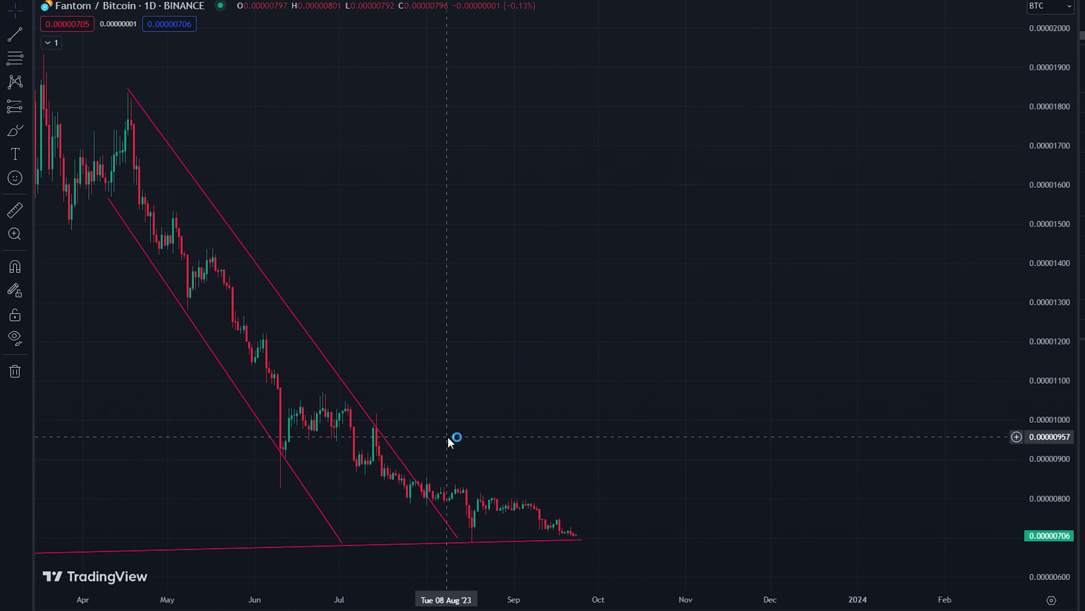
pyautogui.moveTo(416, 427); pyautogui.dragTo(432, 443)
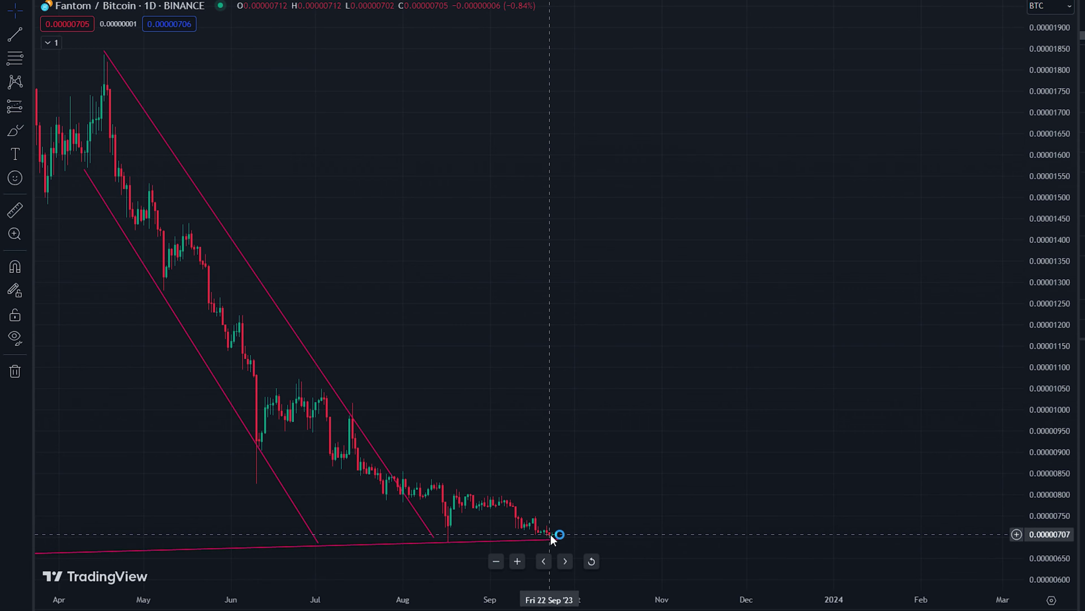
# Step: Compare the February 2023 peak and the following decline with the latest candles at the red trendline
pyautogui.scroll(-10, 376, 299)
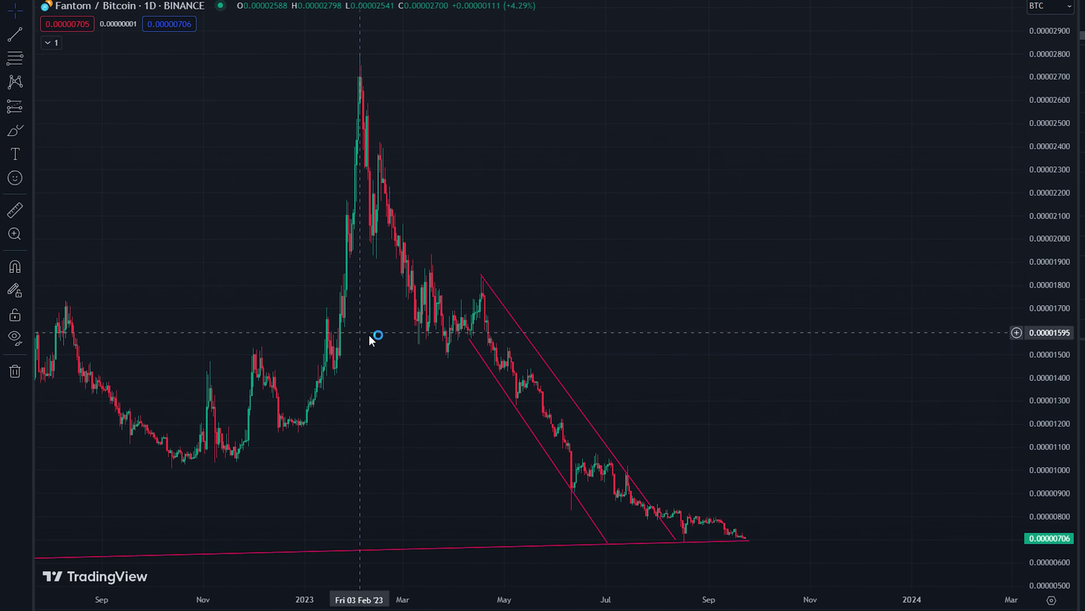
pyautogui.hscroll(5, 417, 362)
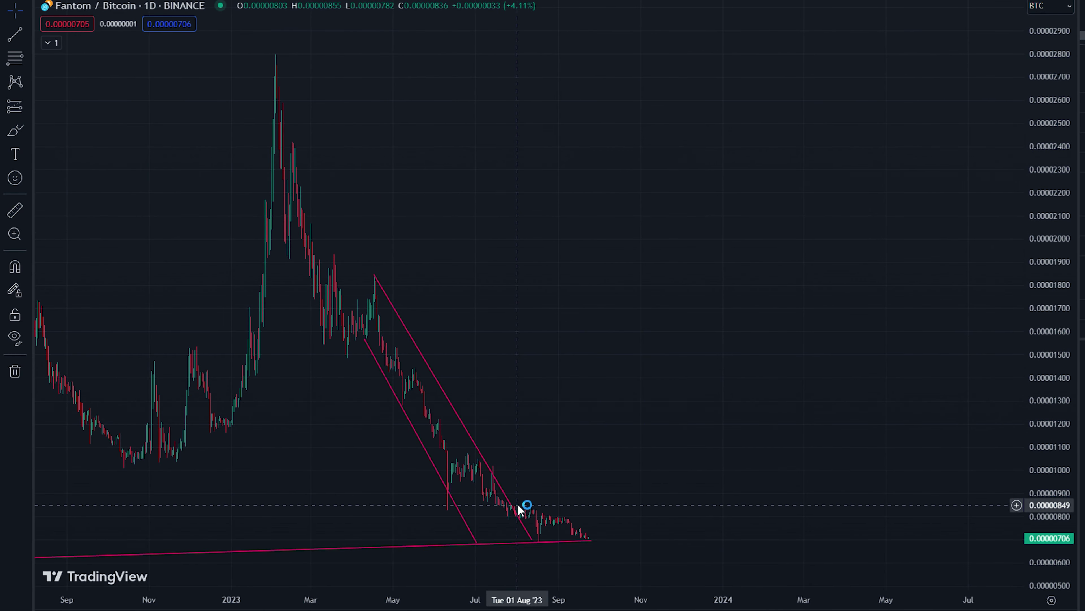
pyautogui.scroll(3, 438, 495)
pyautogui.moveTo(439, 495); pyautogui.dragTo(565, 470)
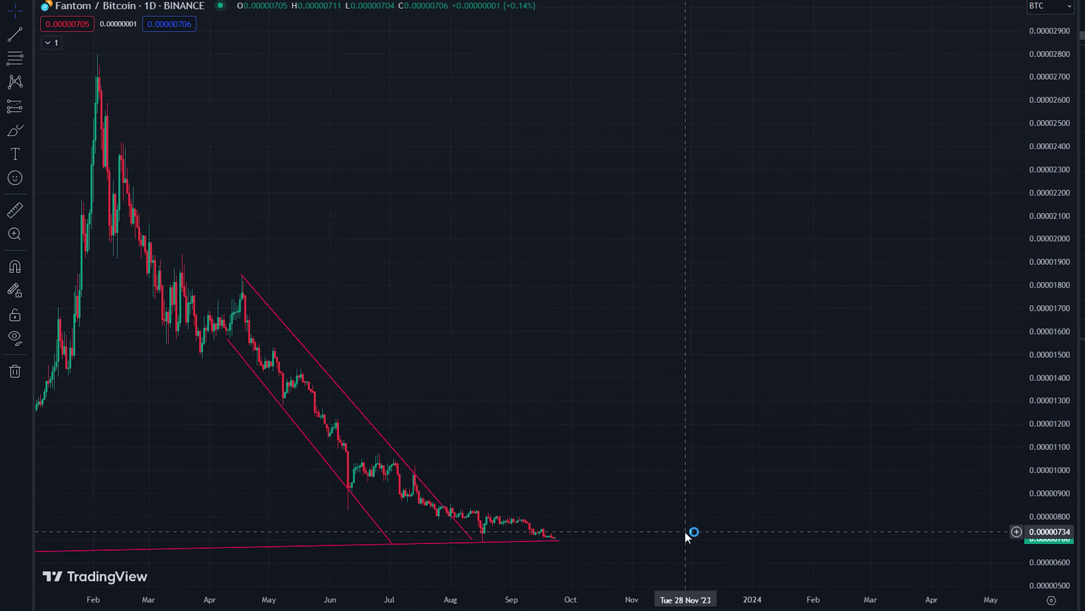
pyautogui.scroll(5, 475, 492)
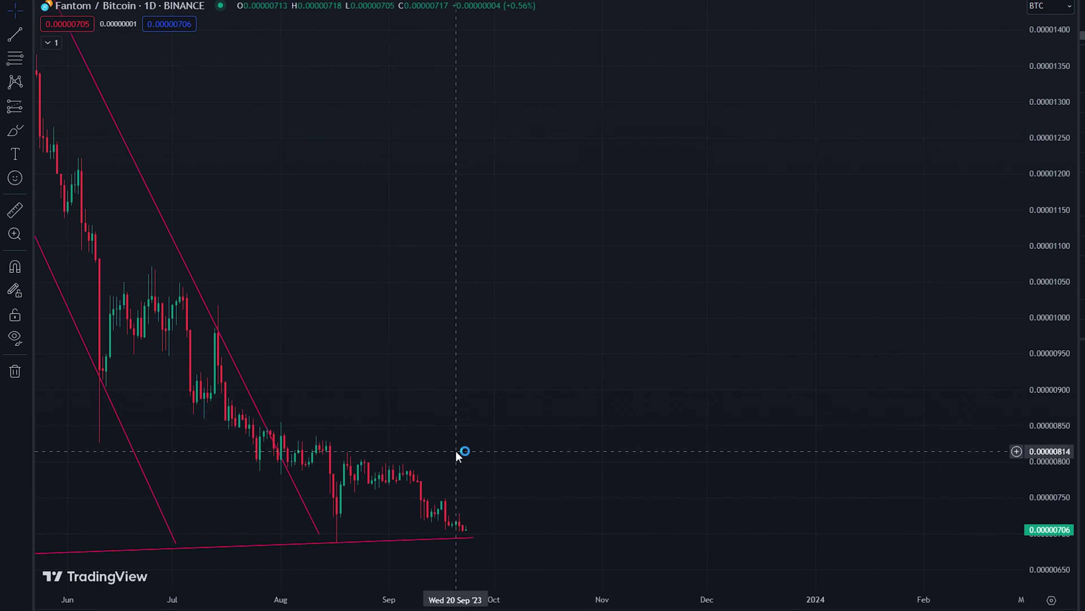
pyautogui.scroll(-4, 677, 433)
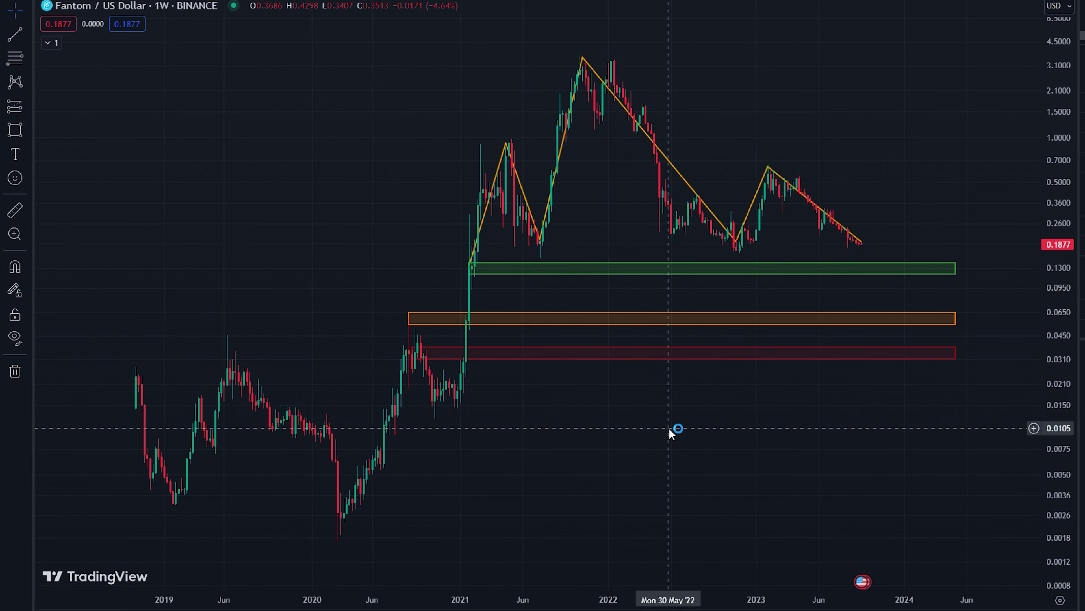
# Step: Switch the weekly Fantom / US Dollar chart's price scale from logarithmic to regular
pyautogui.scroll(-3, 634, 460)
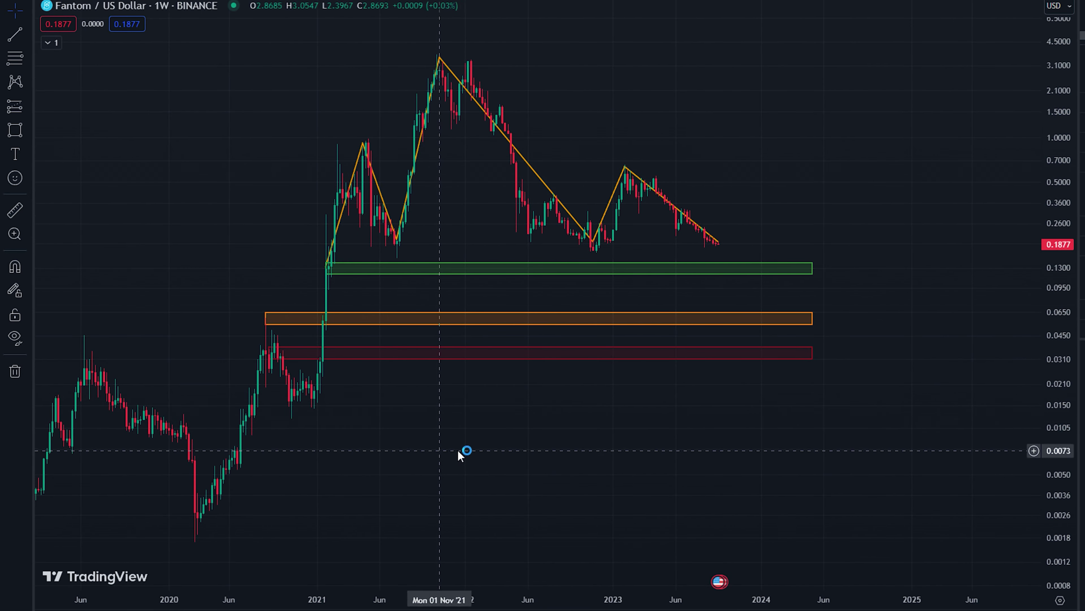
pyautogui.scroll(5, 655, 433)
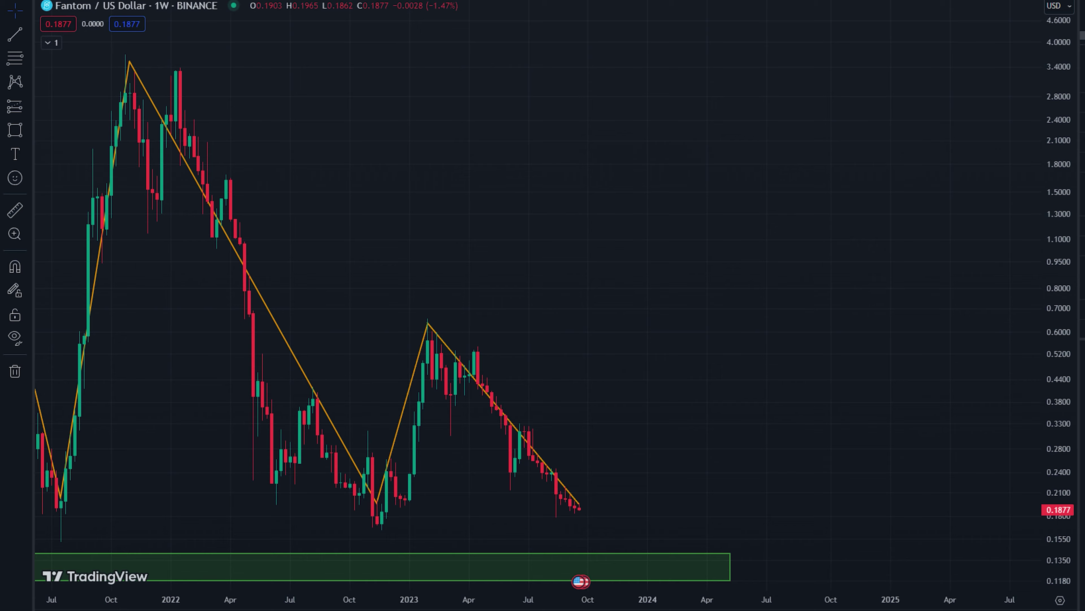
pyautogui.click(1060, 600)
pyautogui.click(1060, 599)
pyautogui.click(1068, 582)
pyautogui.scroll(-3, 685, 432)
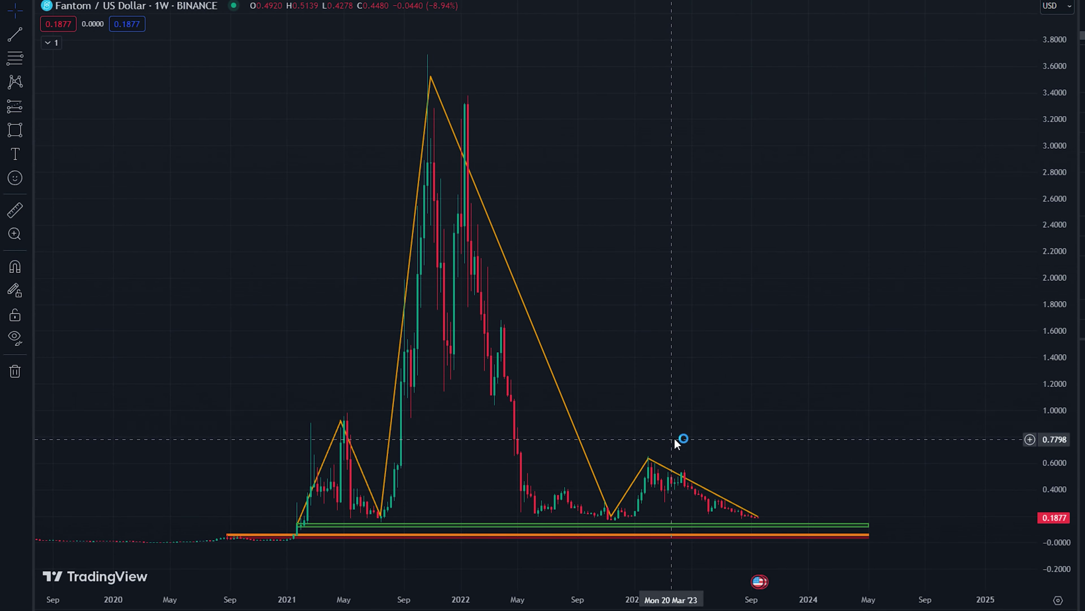
# Step: Change the Fantom / US Dollar chart from the weekly to the 1 day interval
pyautogui.scroll(2, 679, 449)
pyautogui.scroll(8, 677, 457)
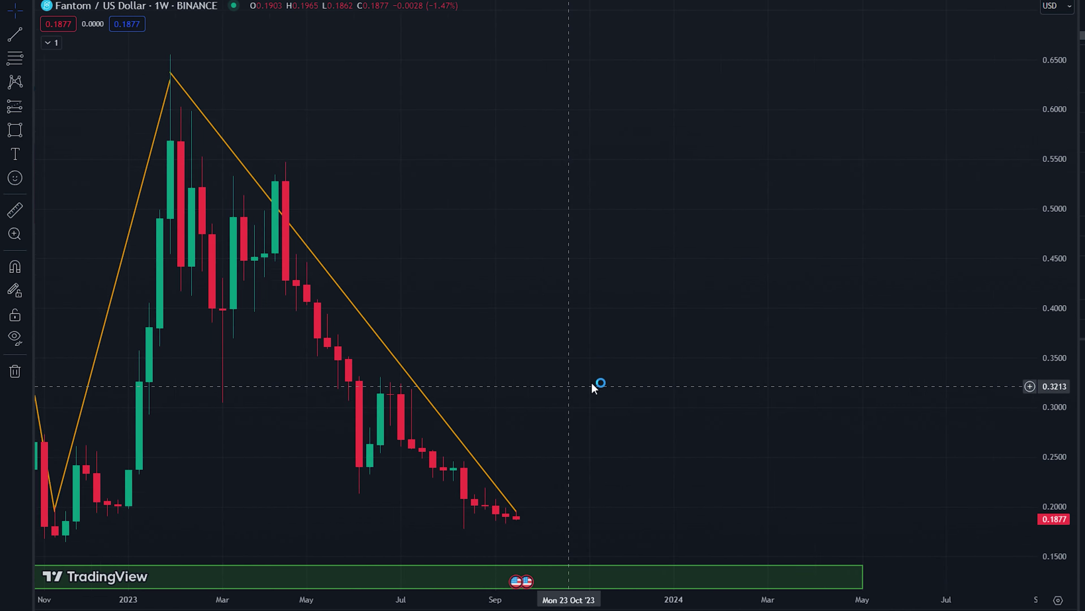
pyautogui.scroll(-3, 484, 455)
pyautogui.moveTo(514, 443); pyautogui.dragTo(182, 393)
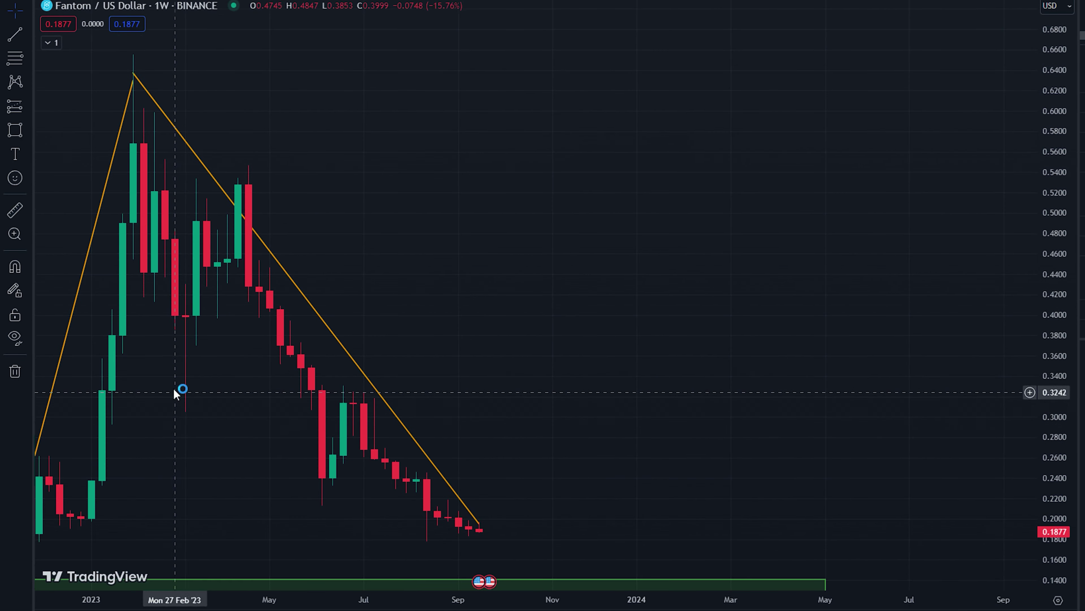
pyautogui.click(162, 6)
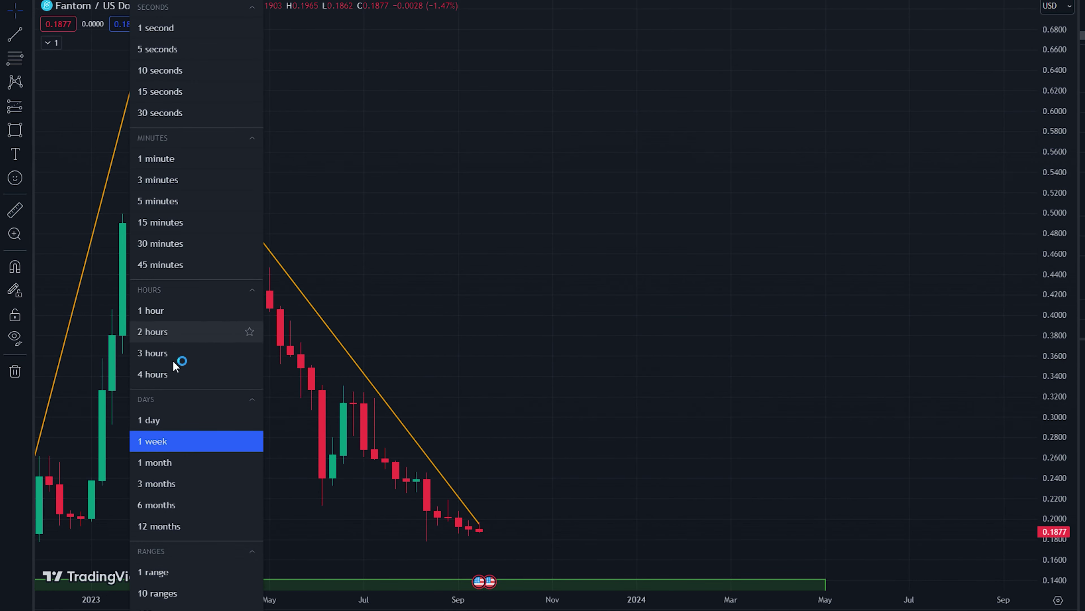
pyautogui.click(175, 426)
# Step: Examine the daily candles from April to late September 2023 relative to the orange falling line on the US Dollar chart
pyautogui.scroll(5, 625, 424)
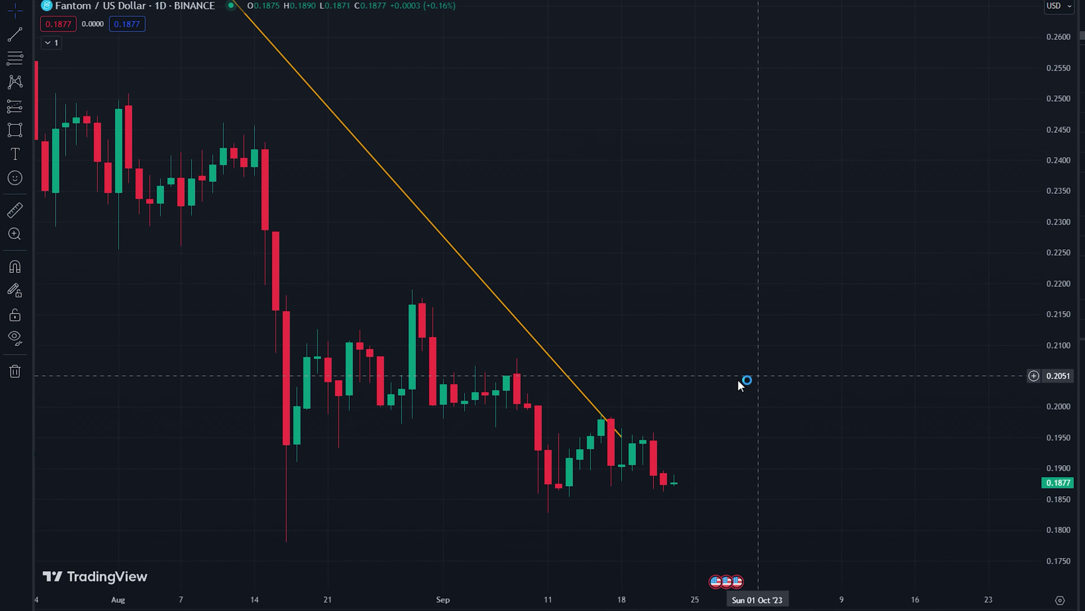
pyautogui.scroll(5, 677, 428)
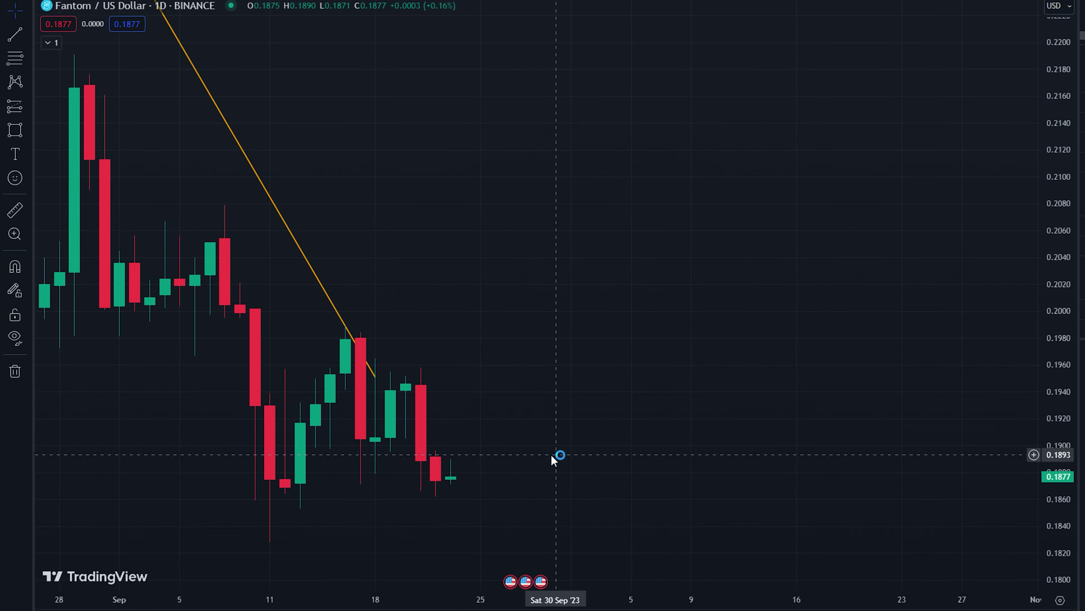
pyautogui.scroll(-3, 551, 454)
pyautogui.scroll(6, 380, 432)
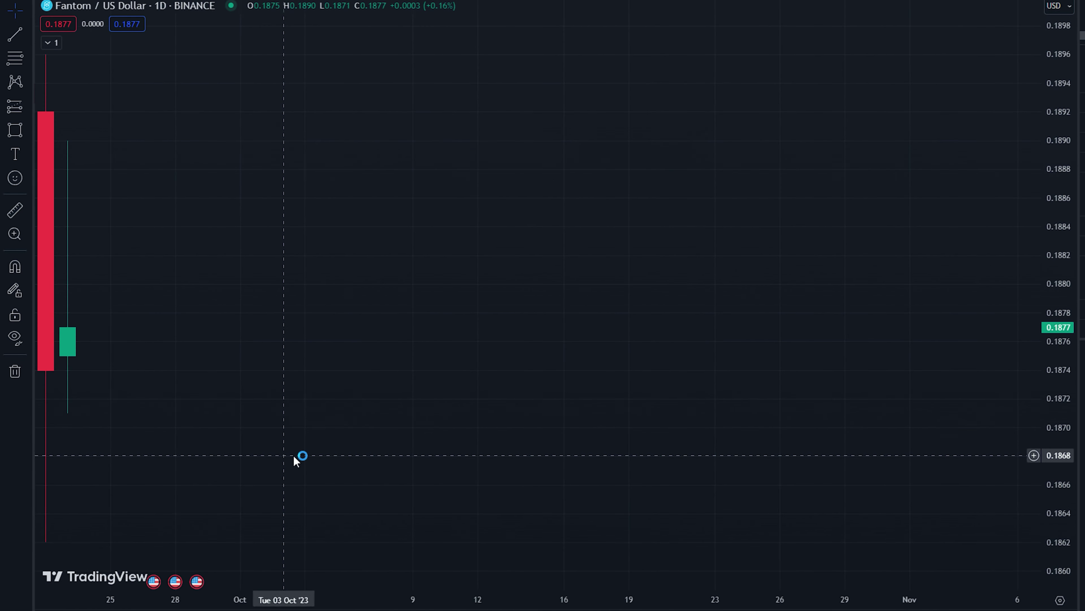
pyautogui.scroll(-4, 297, 456)
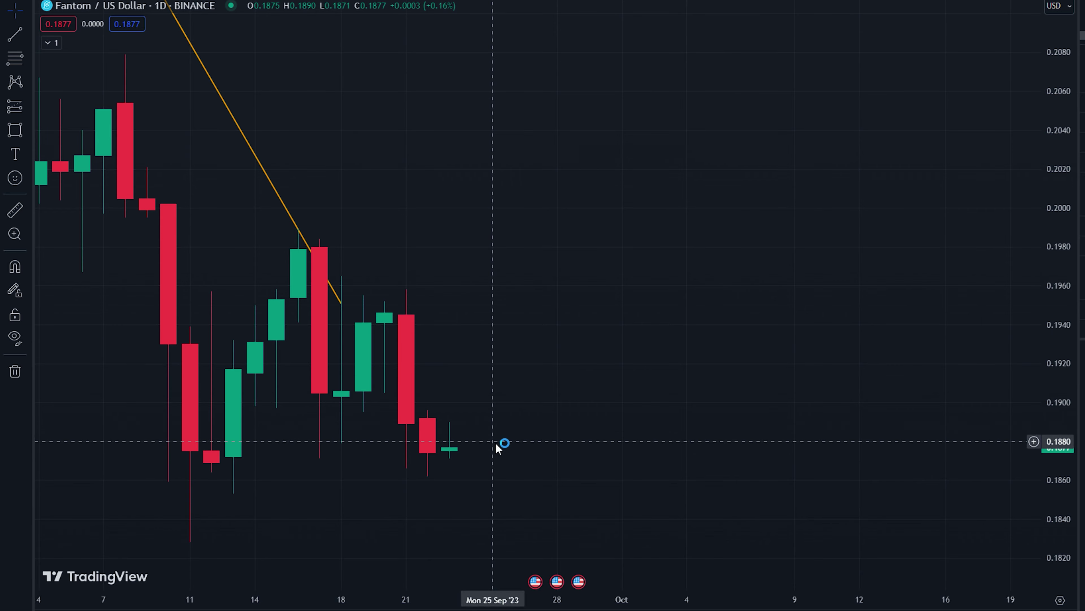
pyautogui.scroll(-5, 499, 447)
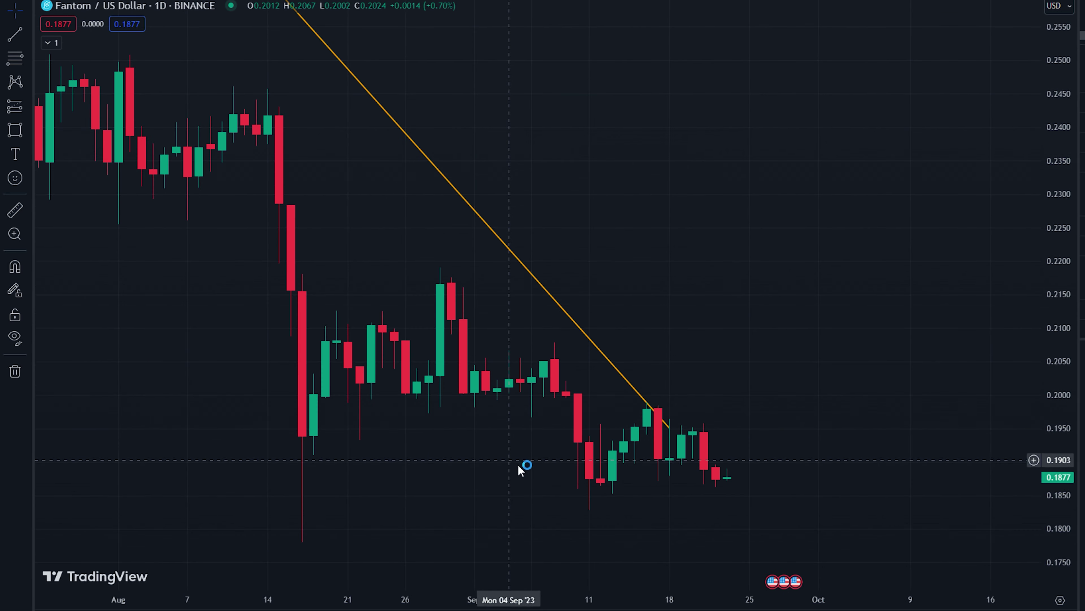
pyautogui.scroll(-5, 454, 417)
pyautogui.hscroll(-10, 454, 417)
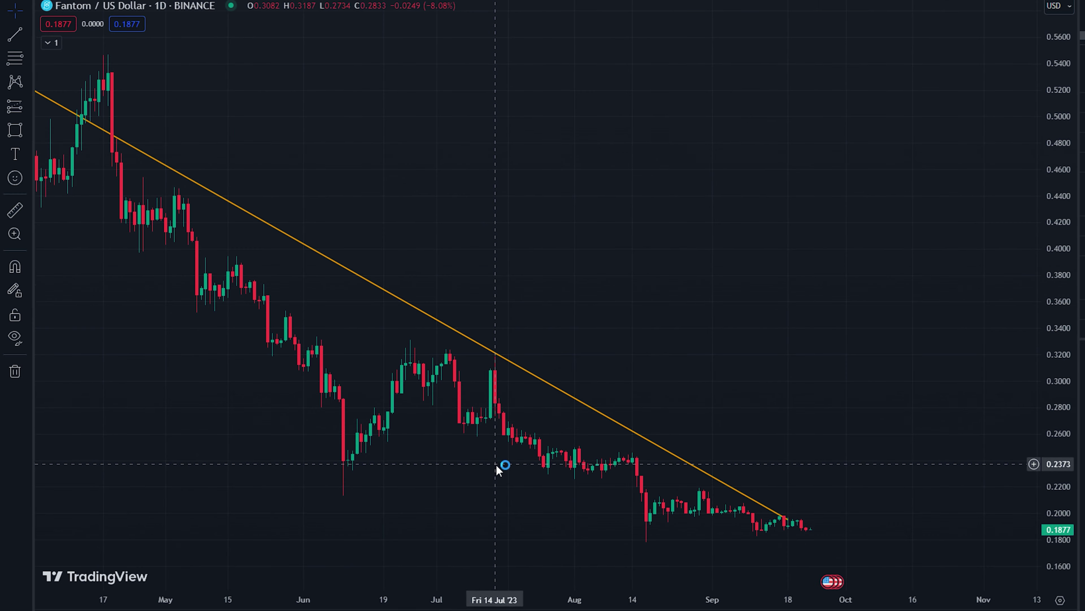
pyautogui.hscroll(8, 339, 450)
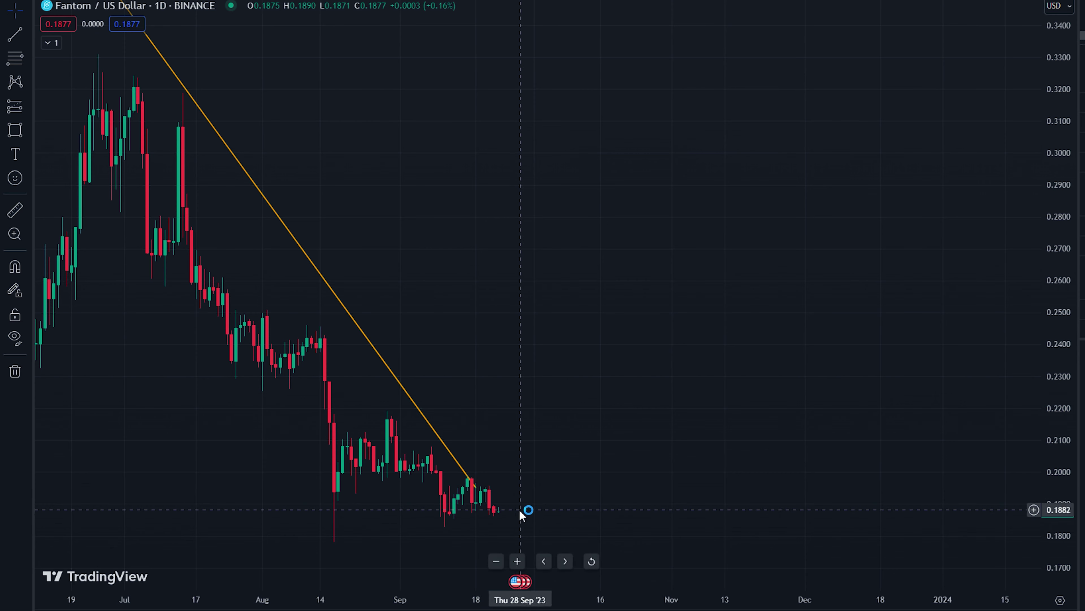
# Step: Measure a possible price drop from about 0.188 to about 0.179 just after the latest daily Fantom / US Dollar candles
pyautogui.scroll(5, 520, 513)
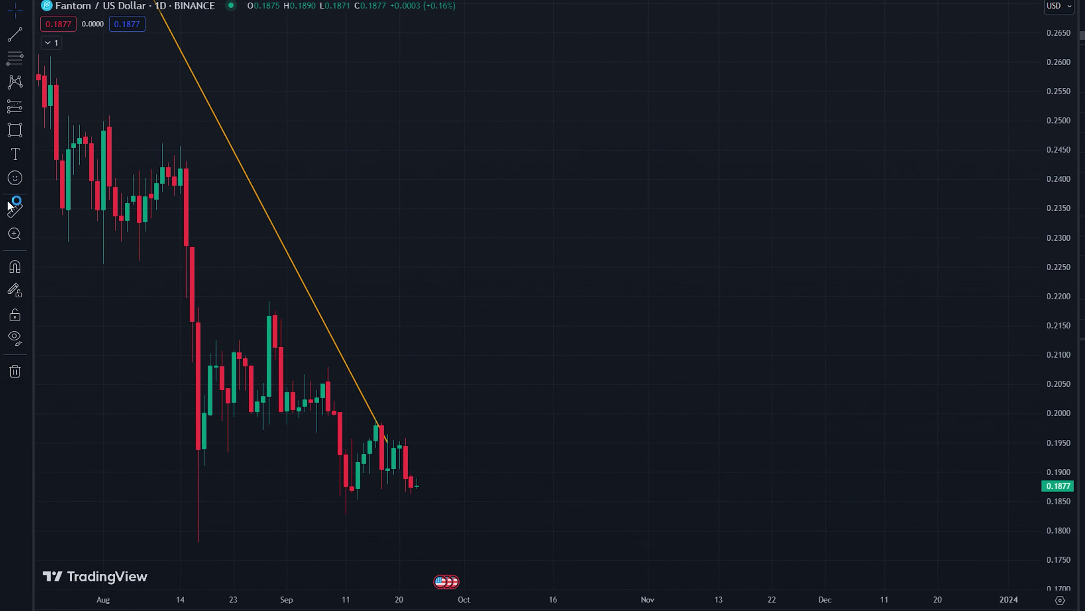
pyautogui.click(15, 210)
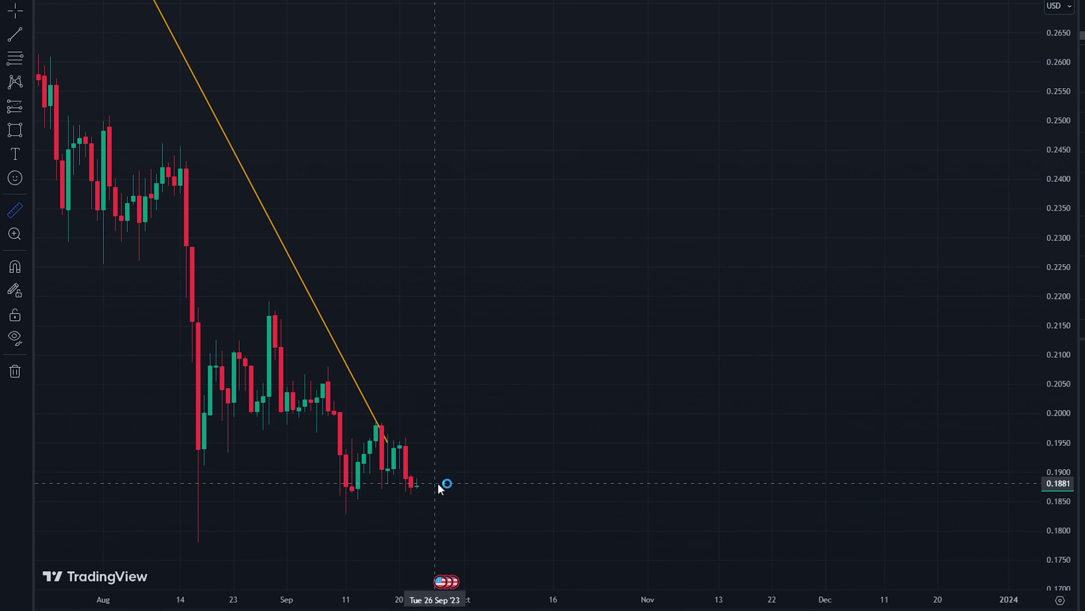
pyautogui.click(441, 483)
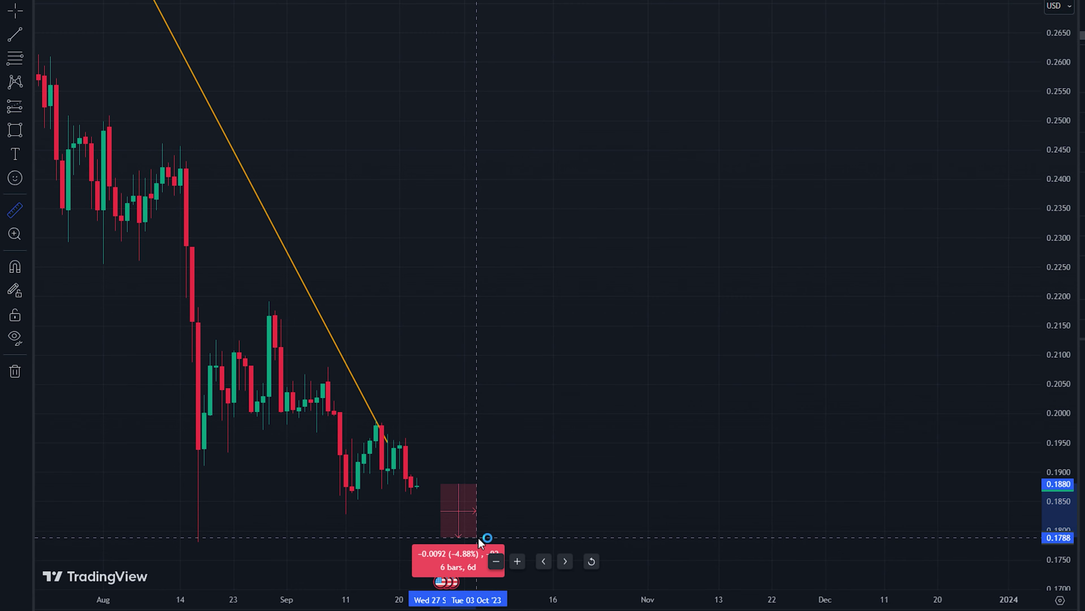
pyautogui.click(478, 538)
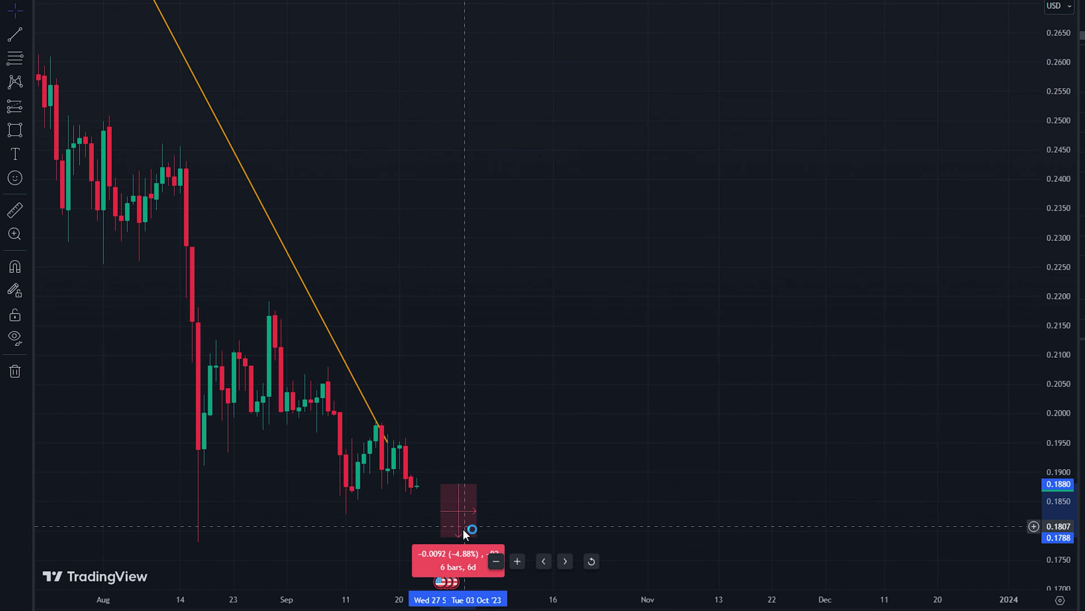
# Step: Measure a deeper possible drop from about 0.188 to about 0.176 beside the latest candles, then clear the measurement
pyautogui.click(443, 484)
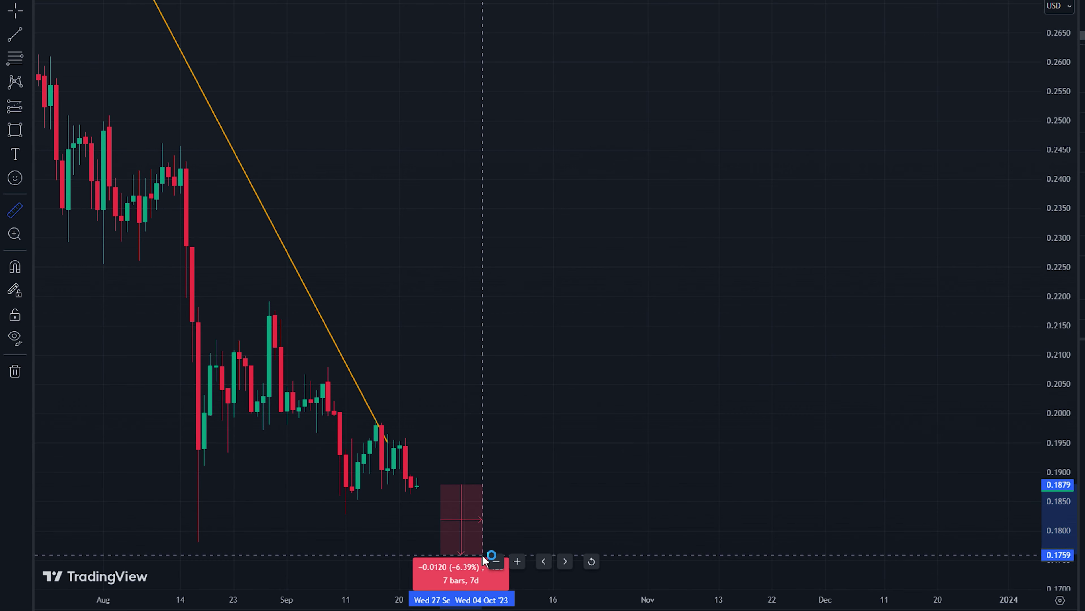
pyautogui.click(482, 554)
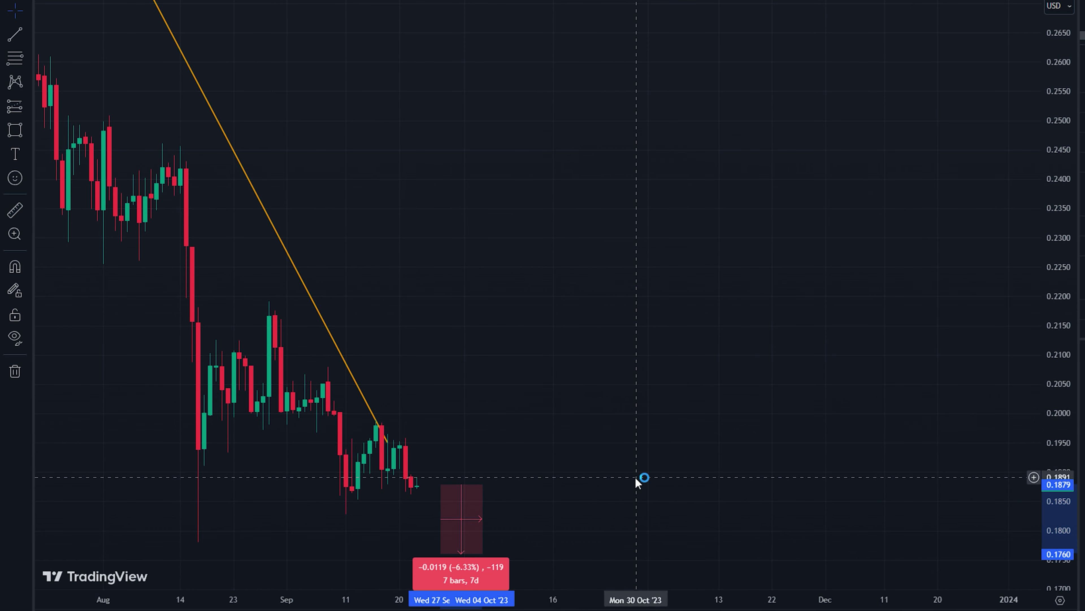
pyautogui.click(589, 478)
# Step: Examine the daily decline from the February 2023 peak to late September 2023 against the orange falling line
pyautogui.hscroll(-3, 503, 486)
pyautogui.hscroll(-5, 503, 486)
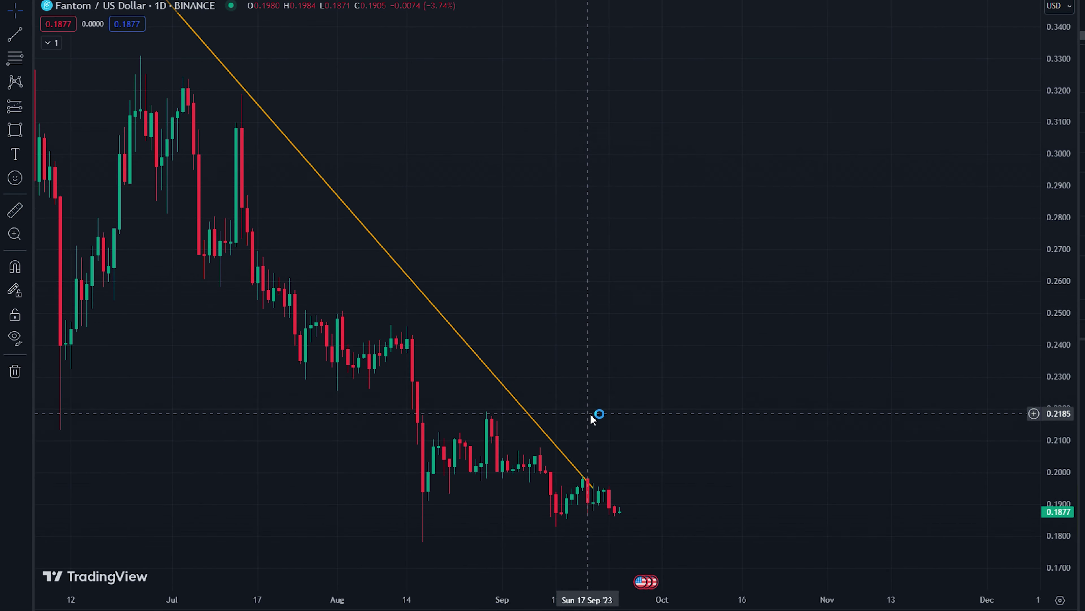
pyautogui.scroll(-3, 637, 409)
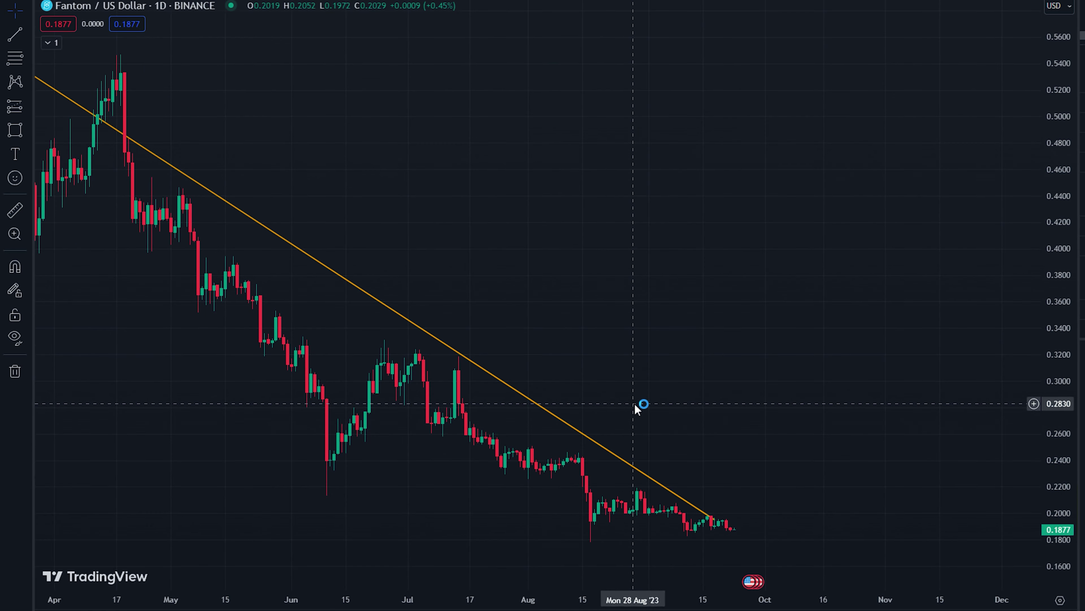
pyautogui.scroll(-3, 637, 409)
pyautogui.scroll(2, 472, 468)
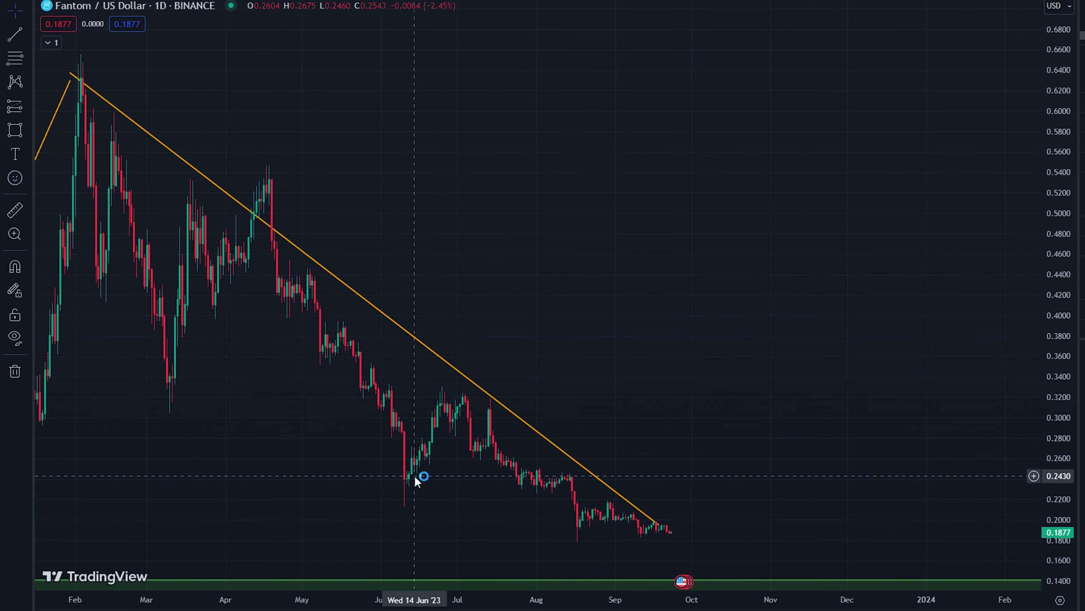
pyautogui.scroll(2, 567, 395)
pyautogui.scroll(-3, 884, 393)
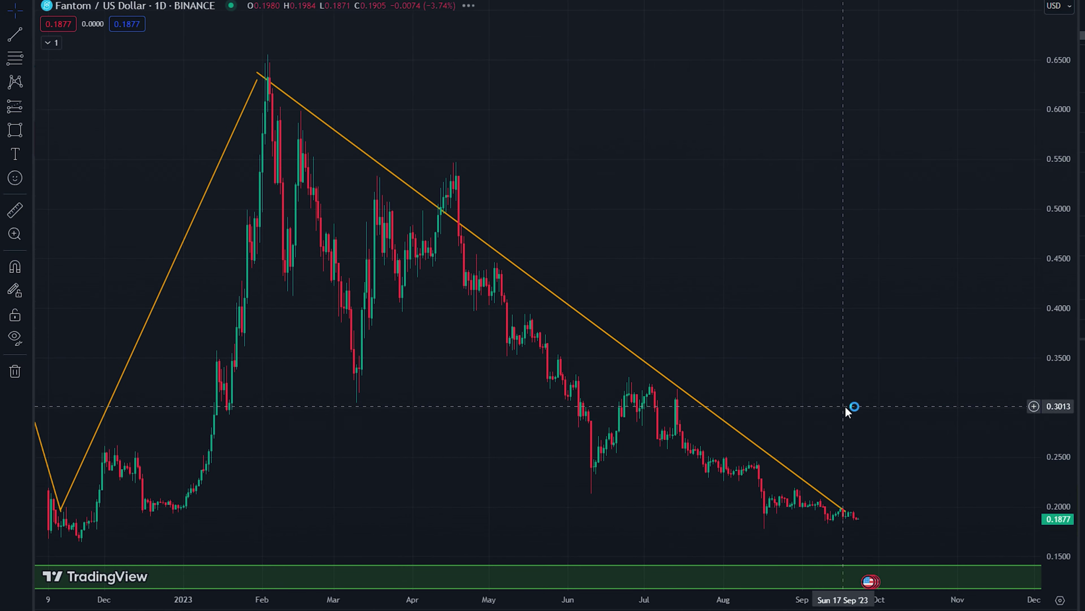
pyautogui.hscroll(3, 824, 410)
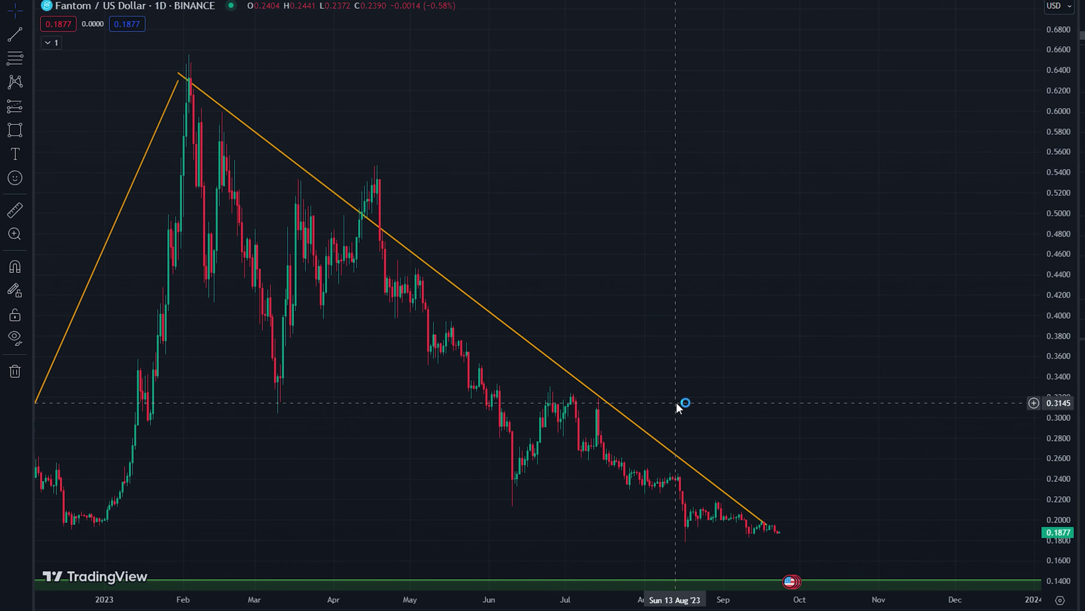
pyautogui.scroll(-3, 680, 408)
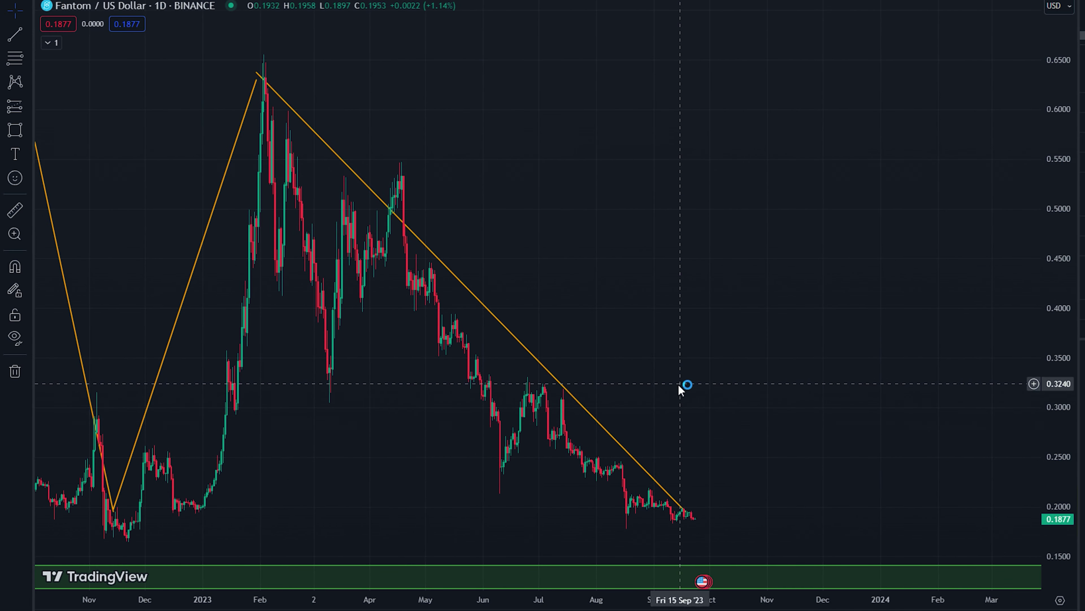
pyautogui.scroll(3, 681, 387)
# Step: Compare the 2022 fall and November 2022 low with the 2023 rise and decline along the orange lines and green support zone
pyautogui.scroll(-6, 683, 381)
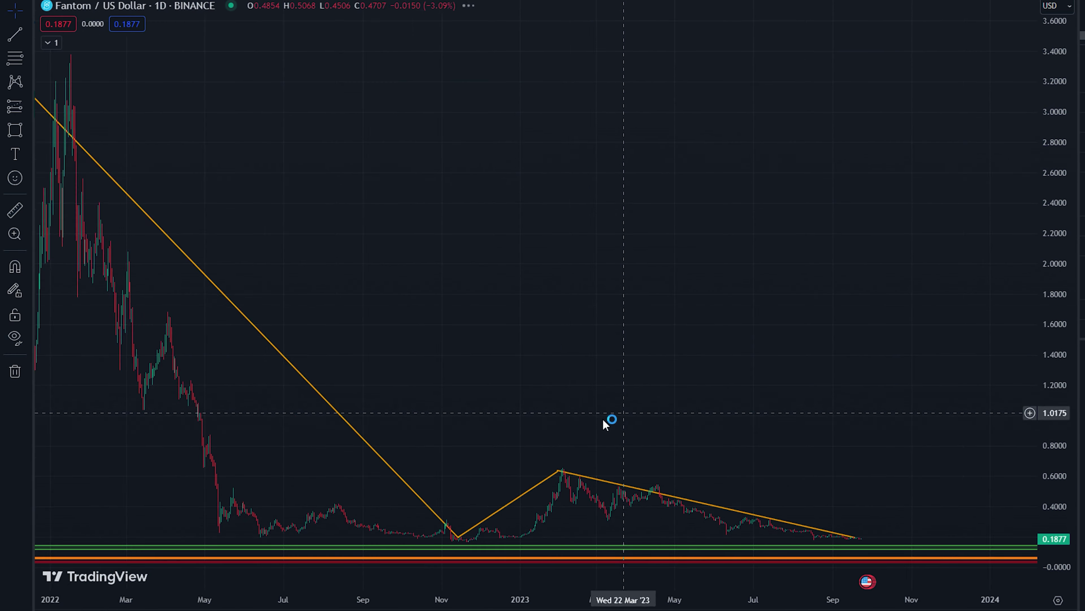
pyautogui.hscroll(3, 611, 422)
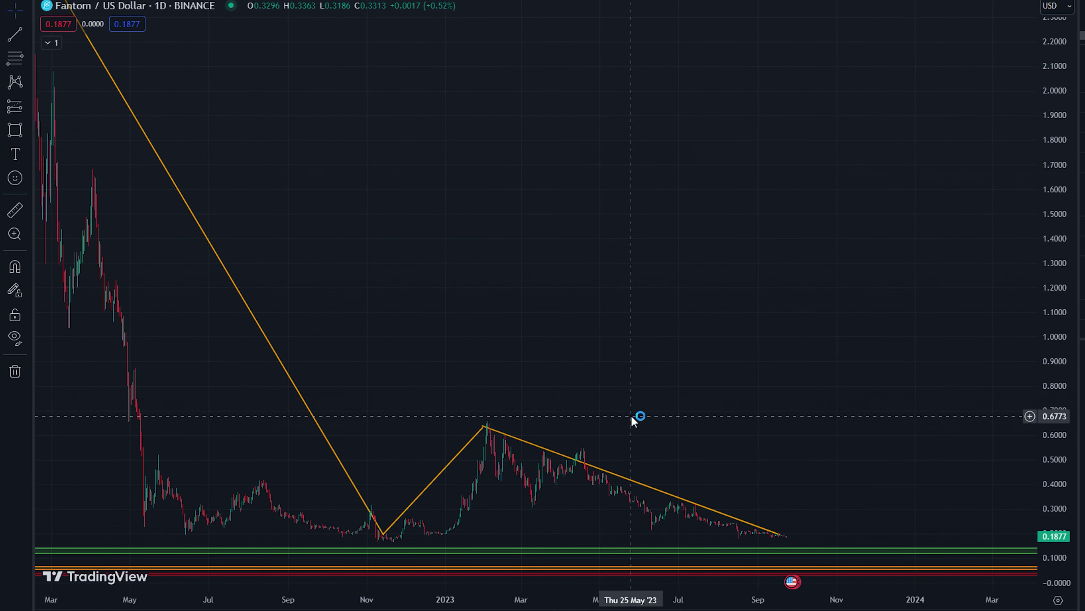
pyautogui.moveTo(623, 413); pyautogui.dragTo(417, 288)
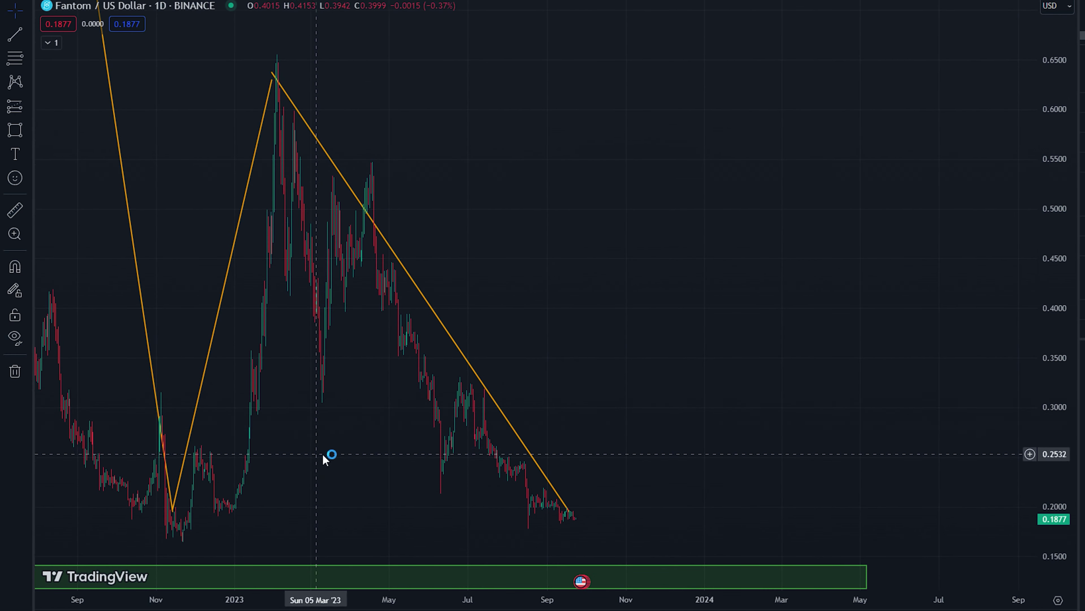
pyautogui.moveTo(364, 444); pyautogui.dragTo(448, 438)
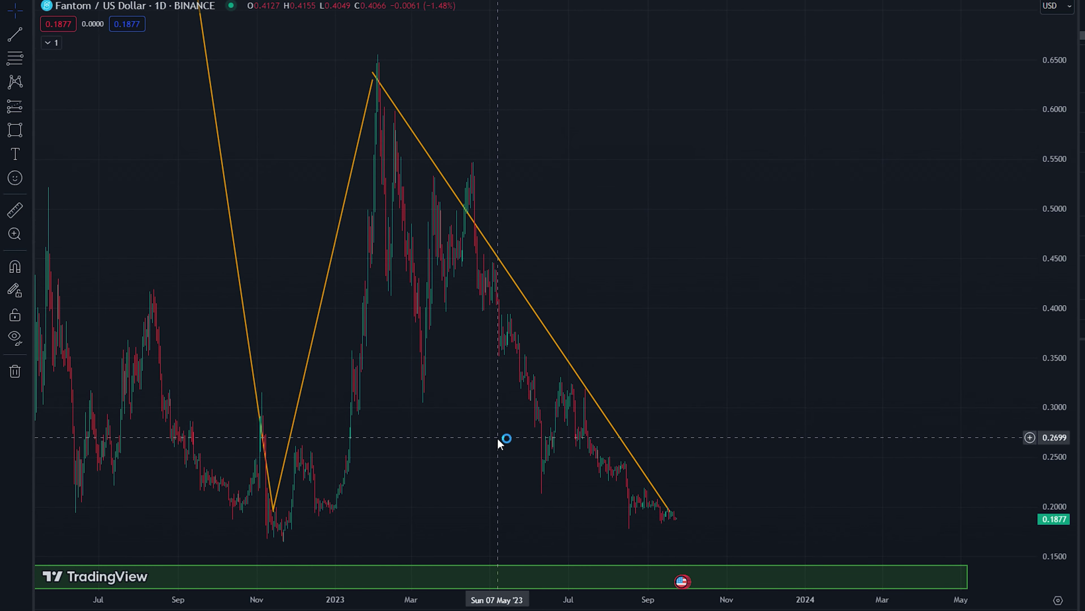
pyautogui.scroll(-2, 427, 437)
pyautogui.scroll(2, 429, 437)
pyautogui.moveTo(485, 431); pyautogui.dragTo(558, 471)
pyautogui.moveTo(932, 399); pyautogui.dragTo(686, 383)
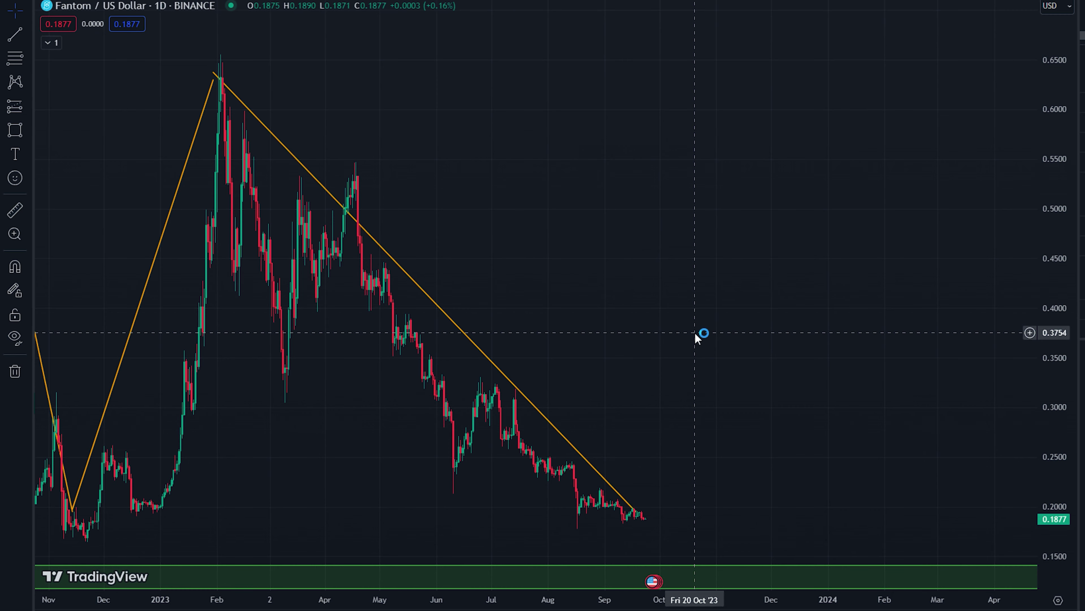
pyautogui.moveTo(671, 310); pyautogui.dragTo(545, 359)
pyautogui.scroll(2, 546, 358)
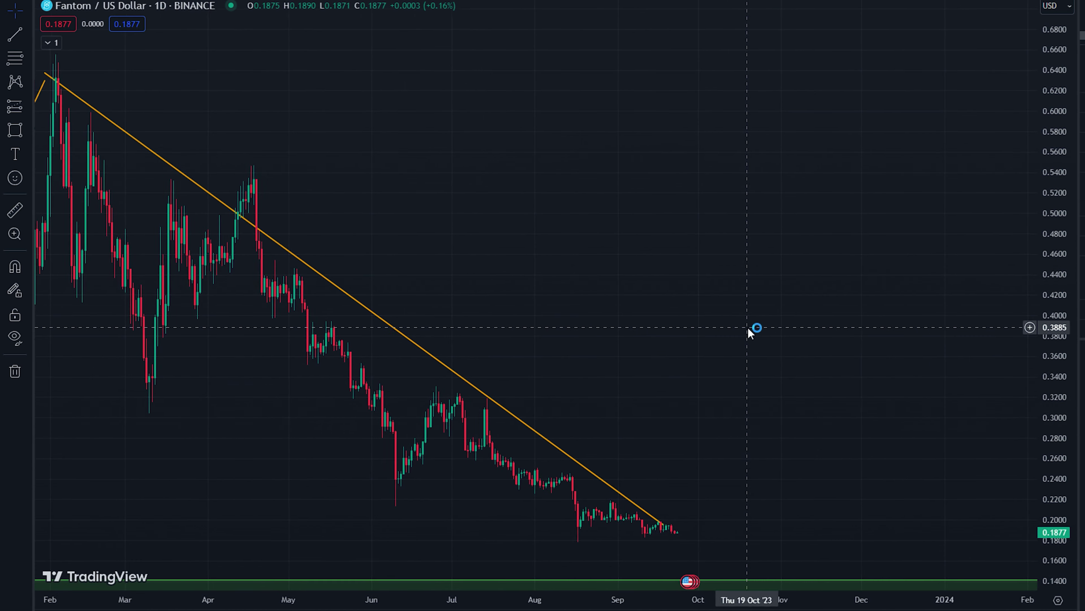